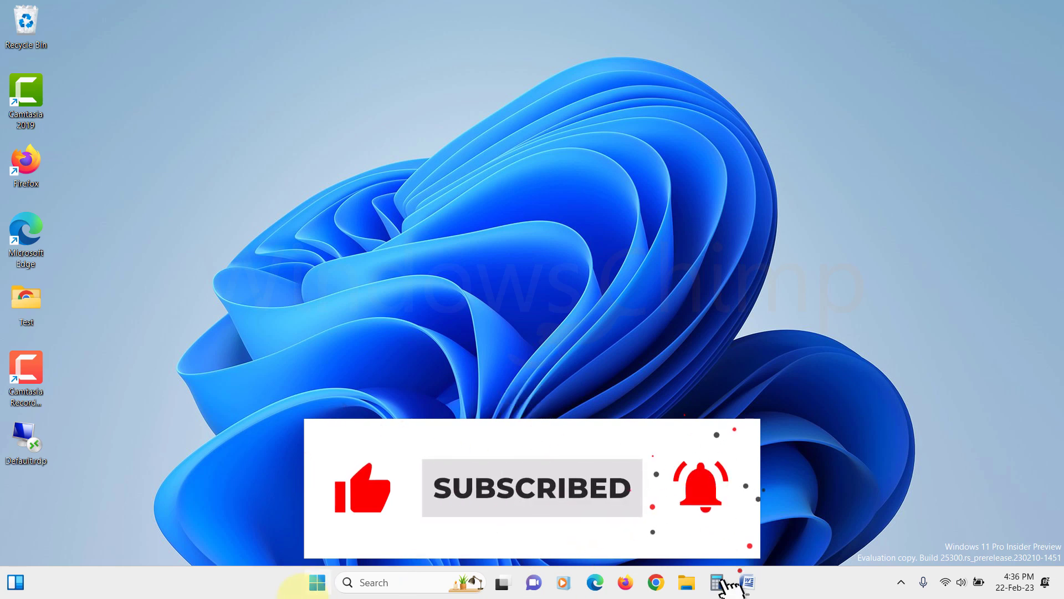
In Settings' installed apps, search 'calcu' and open Calculator's Advanced options page
left_click(317, 582)
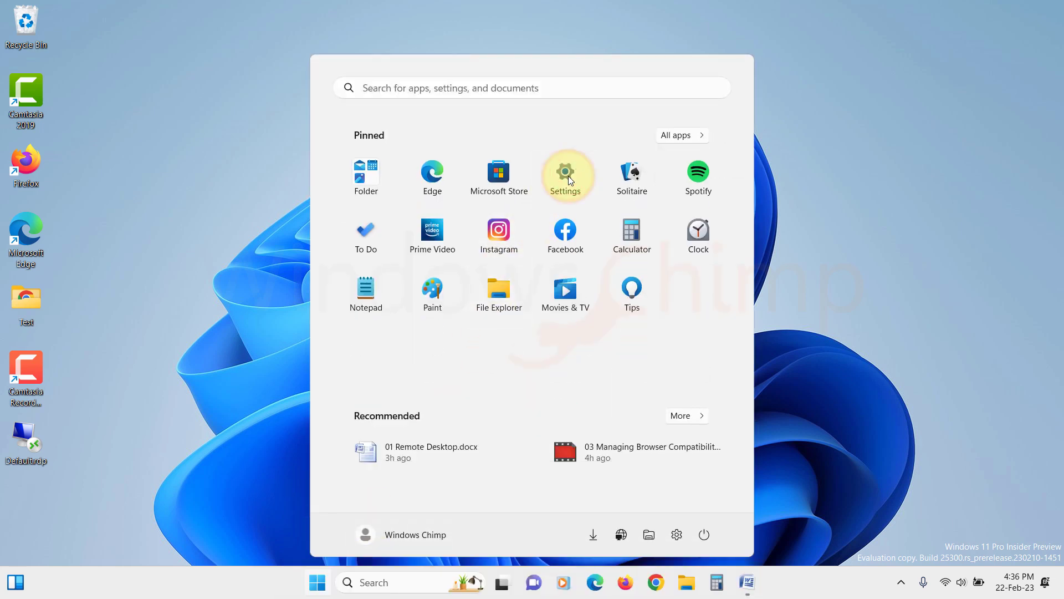
left_click(569, 179)
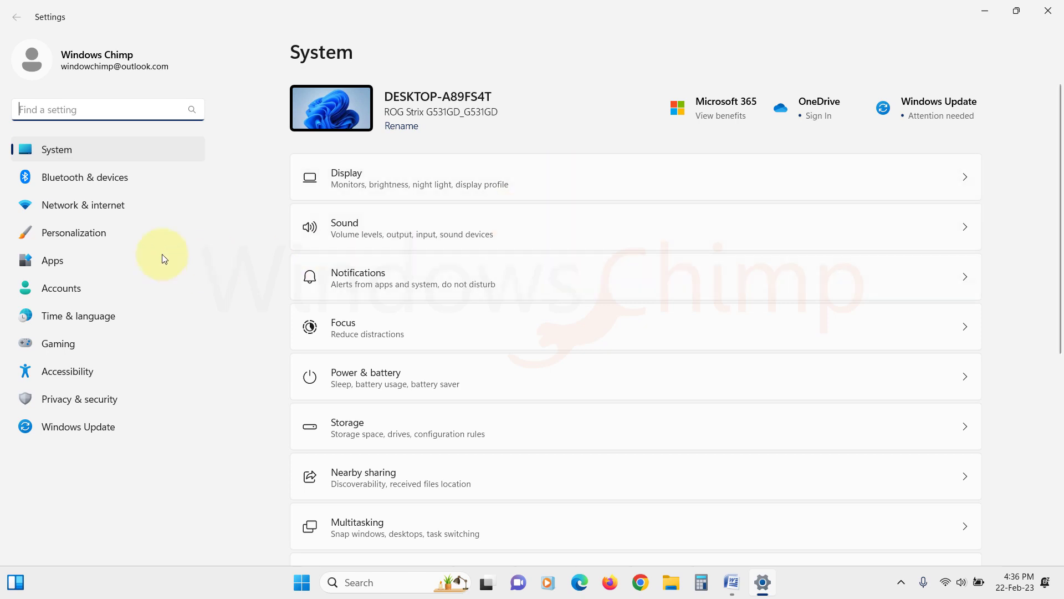
left_click(52, 260)
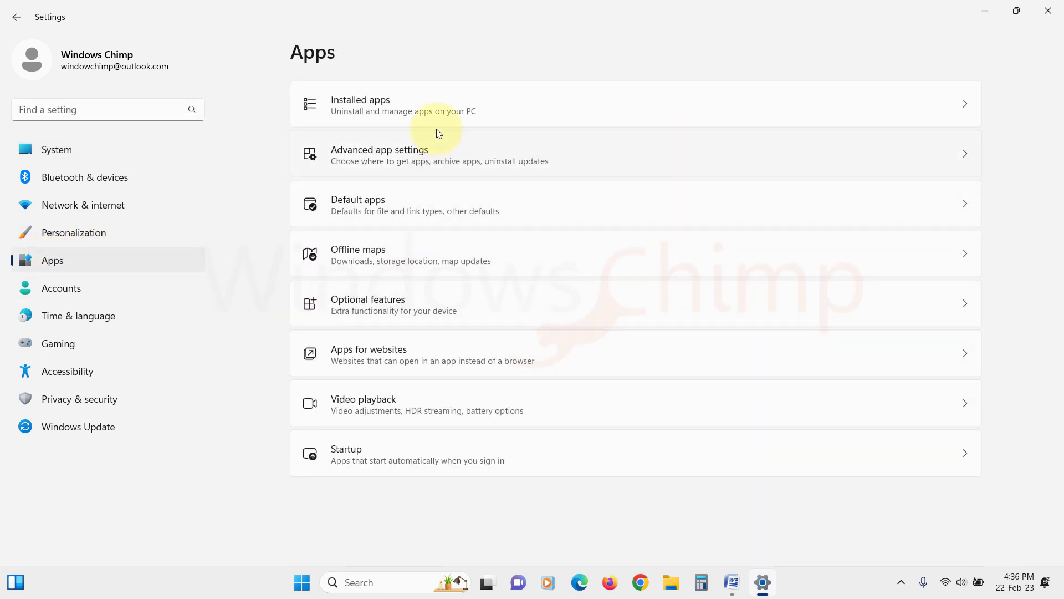
left_click(430, 98)
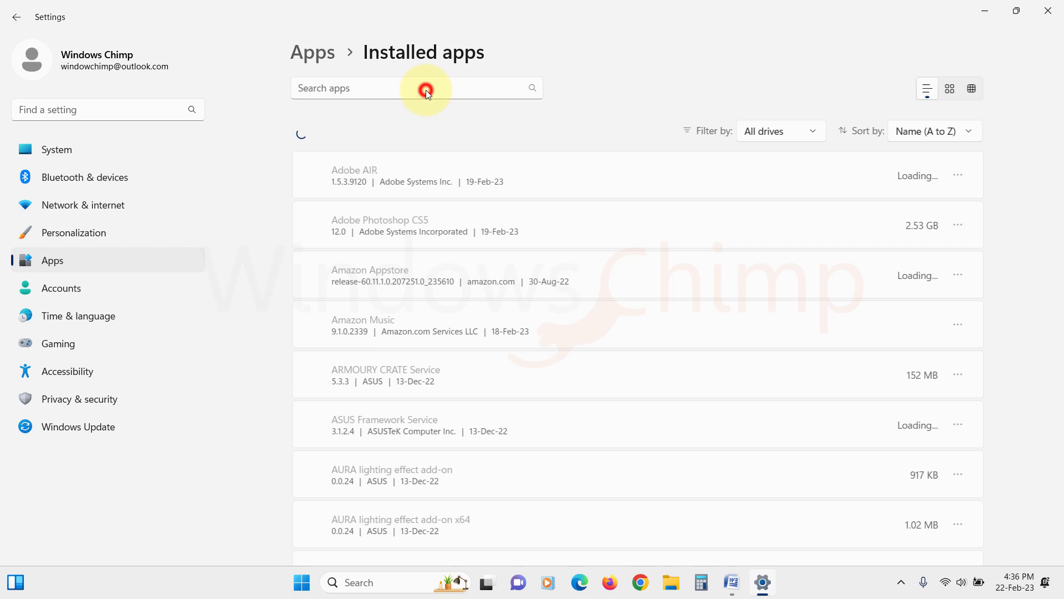
left_click(426, 90)
type("calcu")
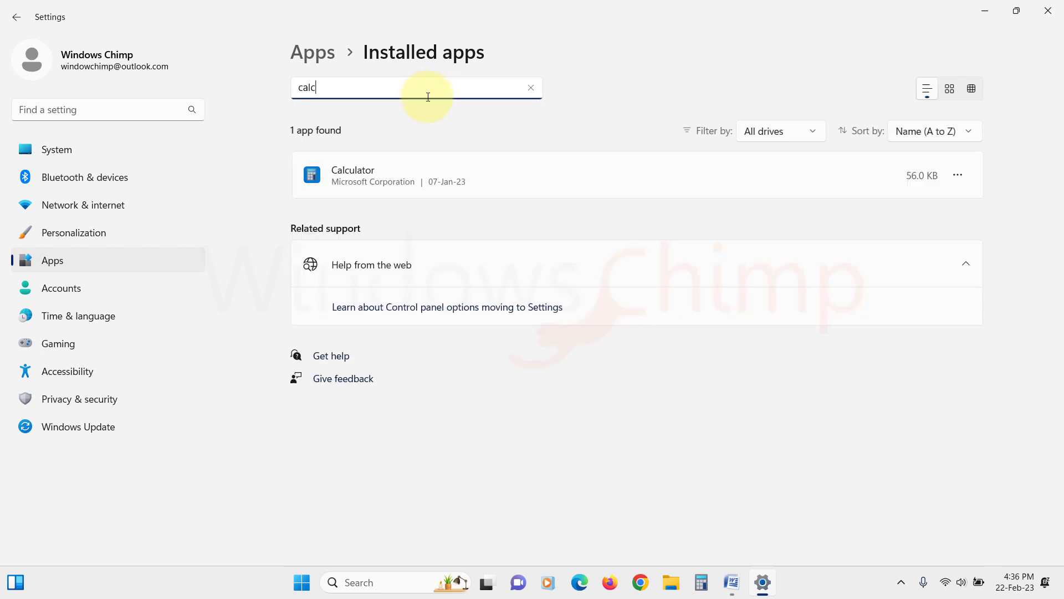
left_click(958, 174)
left_click(855, 205)
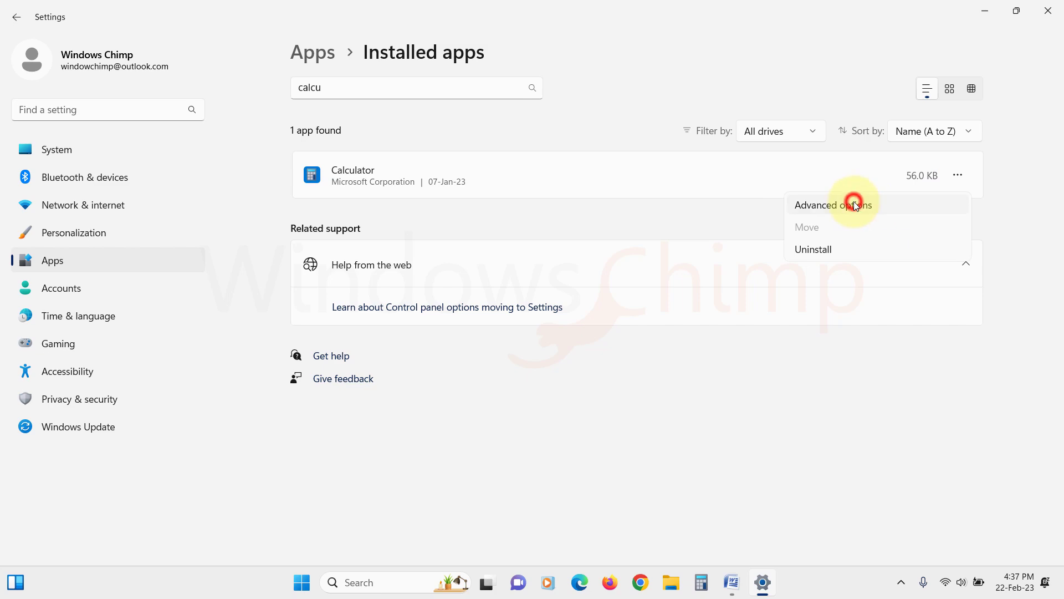
scroll(600, 308, "down", 10)
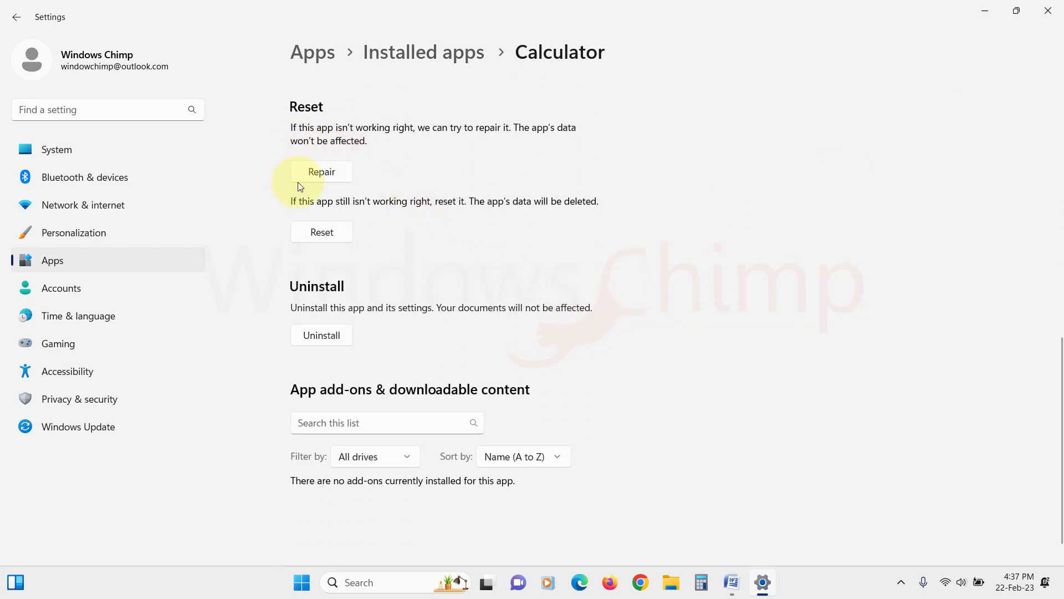
Repair the Calculator app, then reset it and confirm the reset
left_click(331, 173)
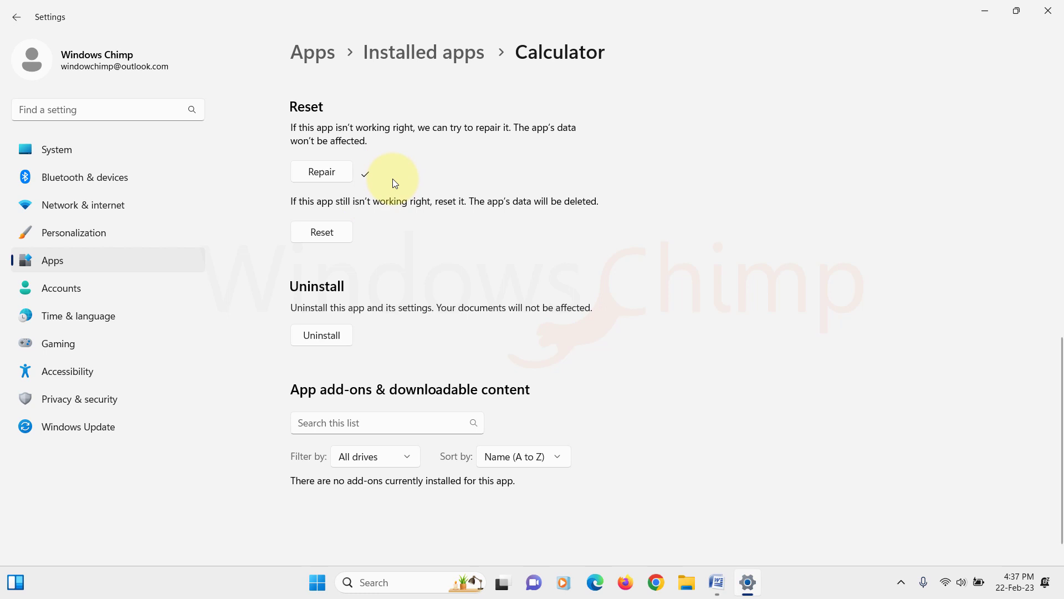
left_click(327, 232)
left_click(387, 194)
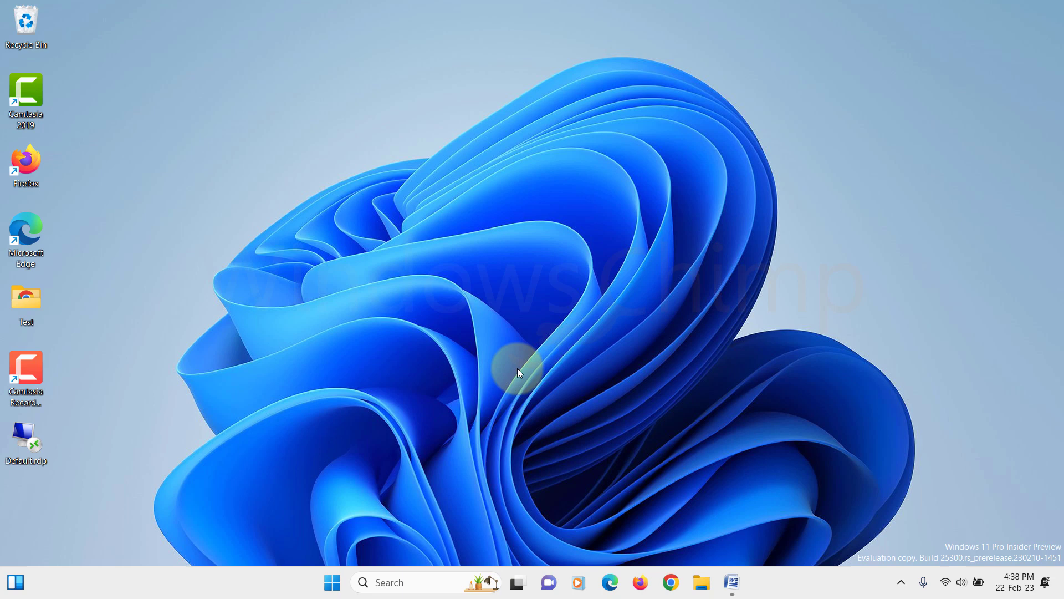
Search installed apps for 'calc' and open Calculator's Advanced options in Settings
left_click(334, 580)
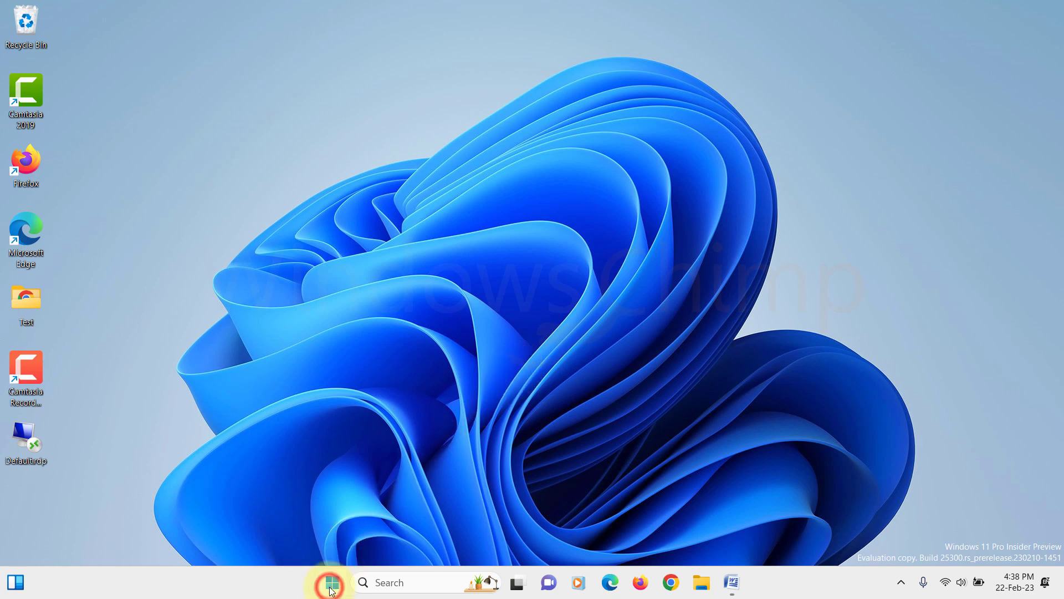
left_click(581, 172)
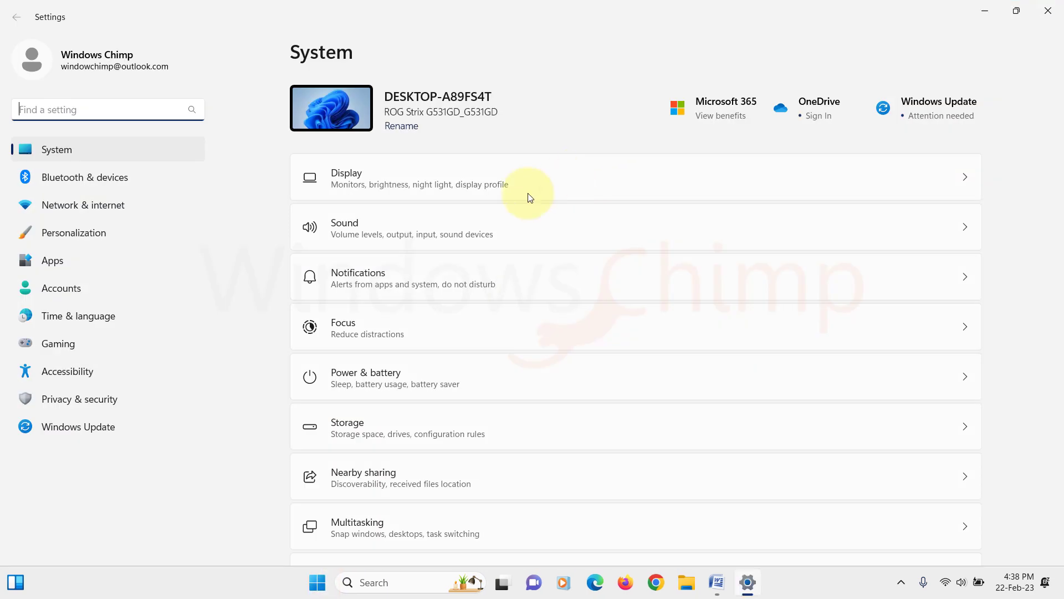
left_click(85, 259)
left_click(443, 101)
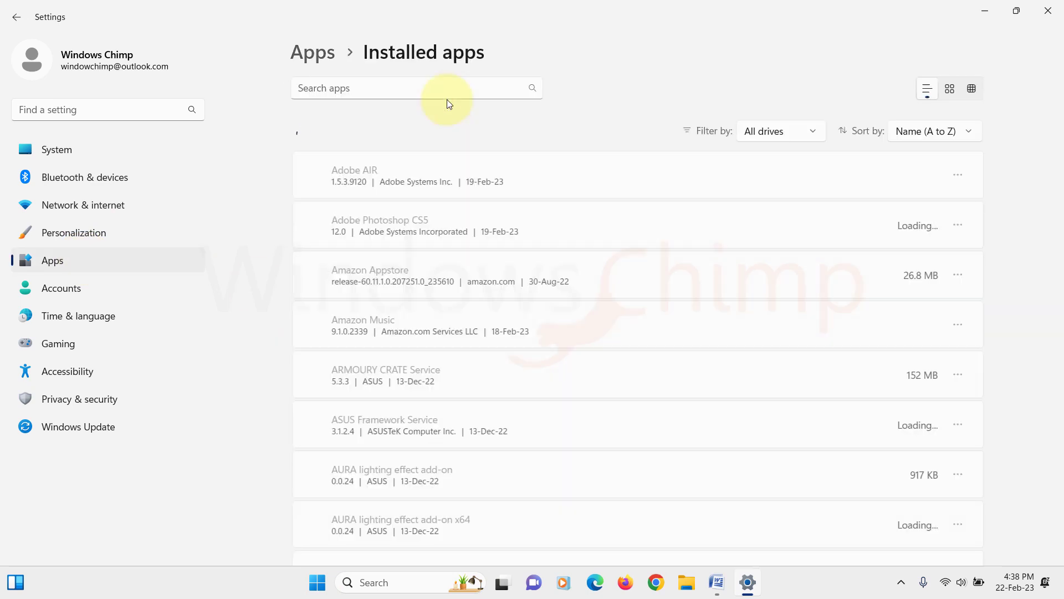
left_click(431, 88)
type("calc")
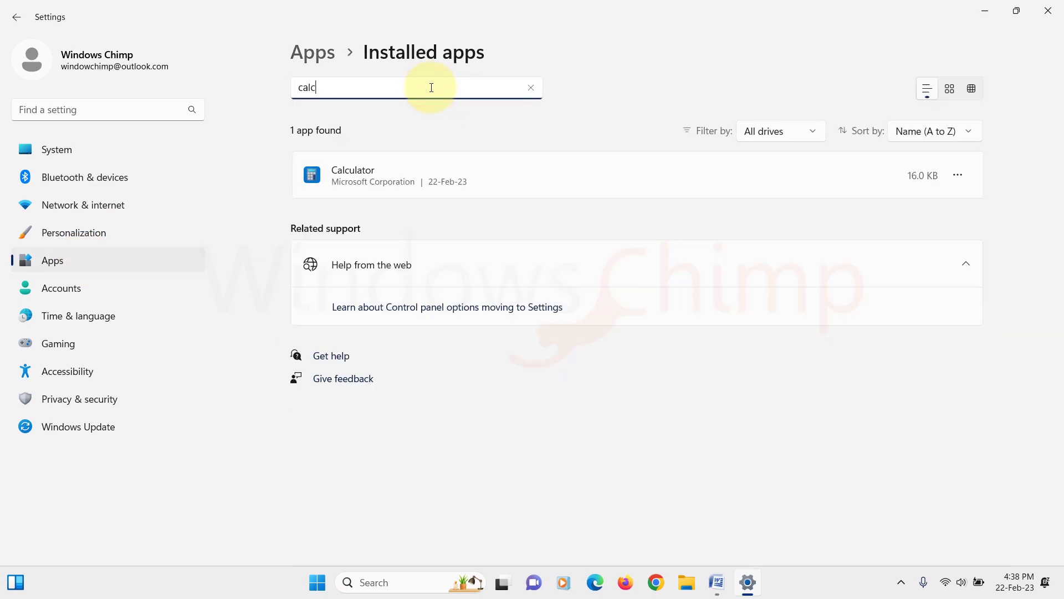
left_click(956, 176)
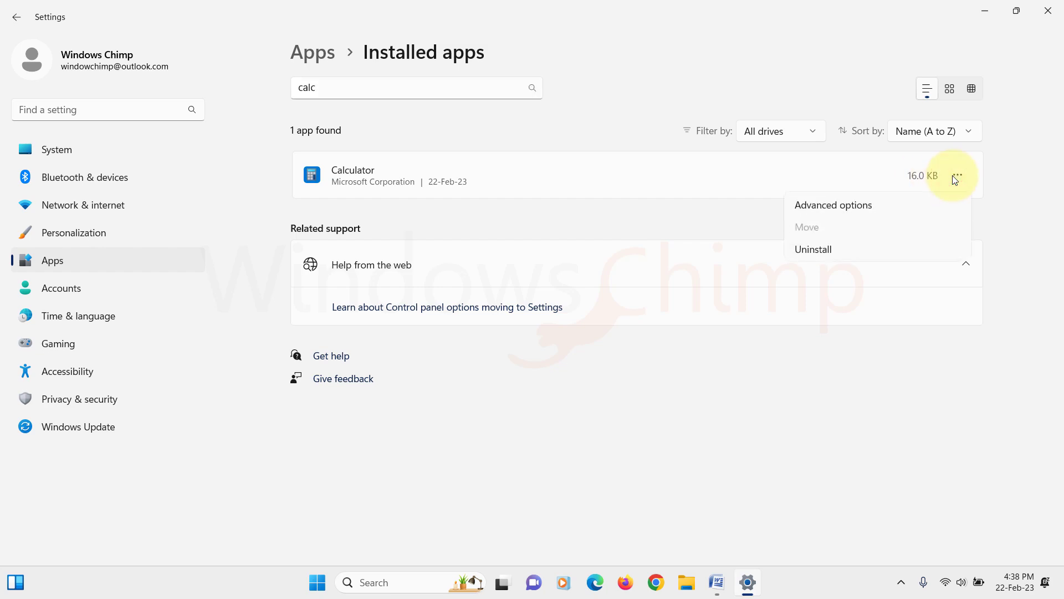
left_click(867, 205)
Uninstall Calculator and confirm the removal
scroll(547, 349, "down", 10)
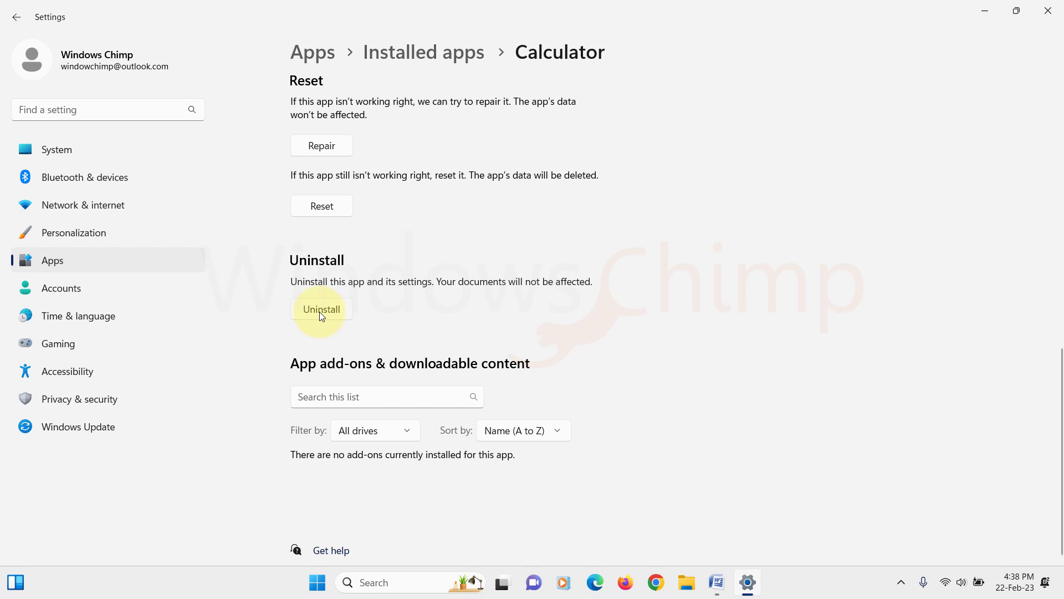
left_click(322, 312)
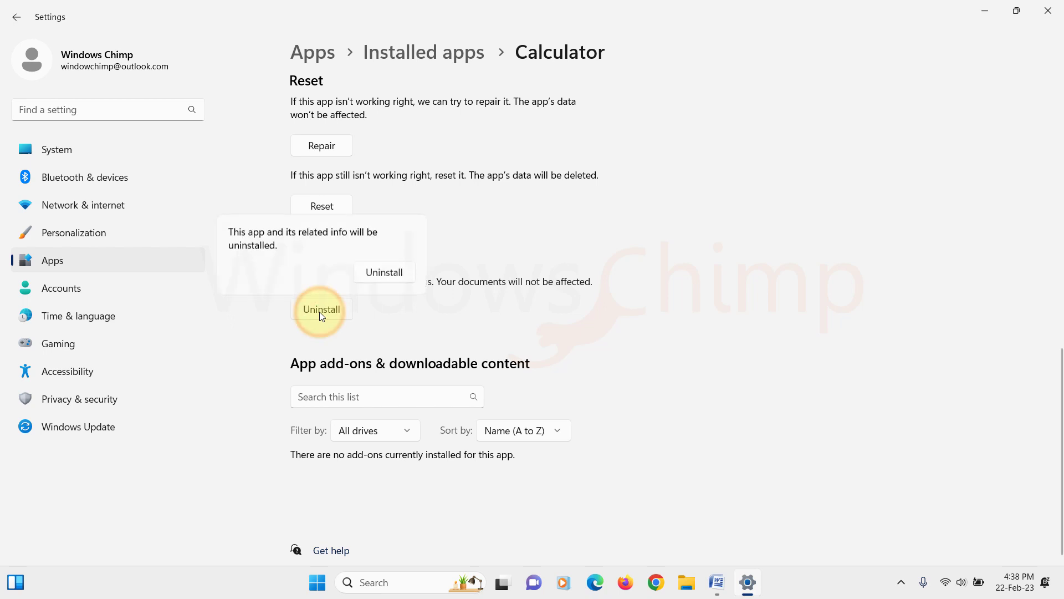
left_click(400, 271)
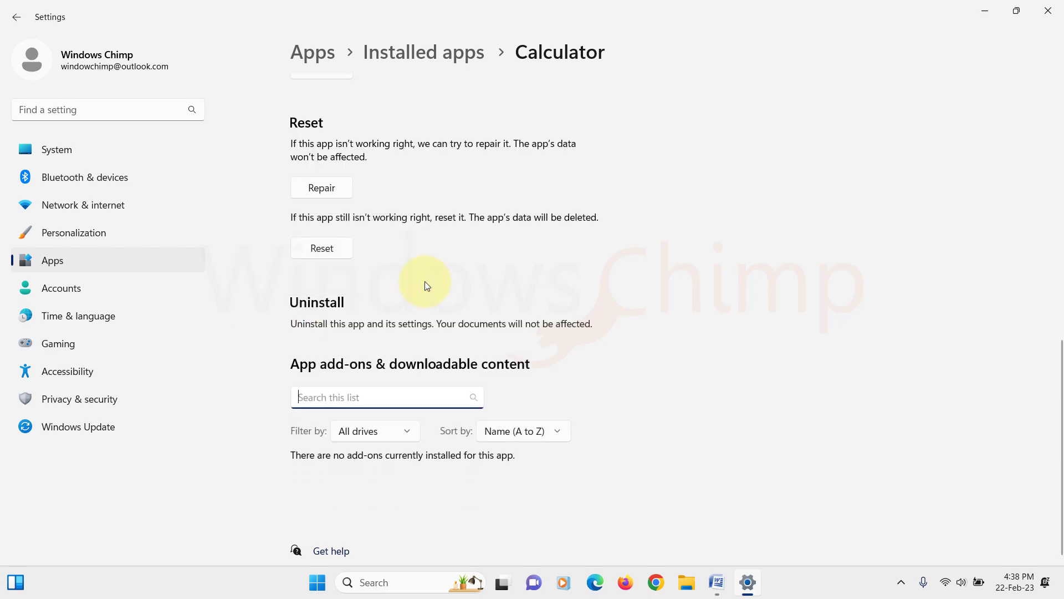
Close Settings and launch Microsoft Store through a taskbar search for 'store'
left_click(1048, 10)
left_click(380, 582)
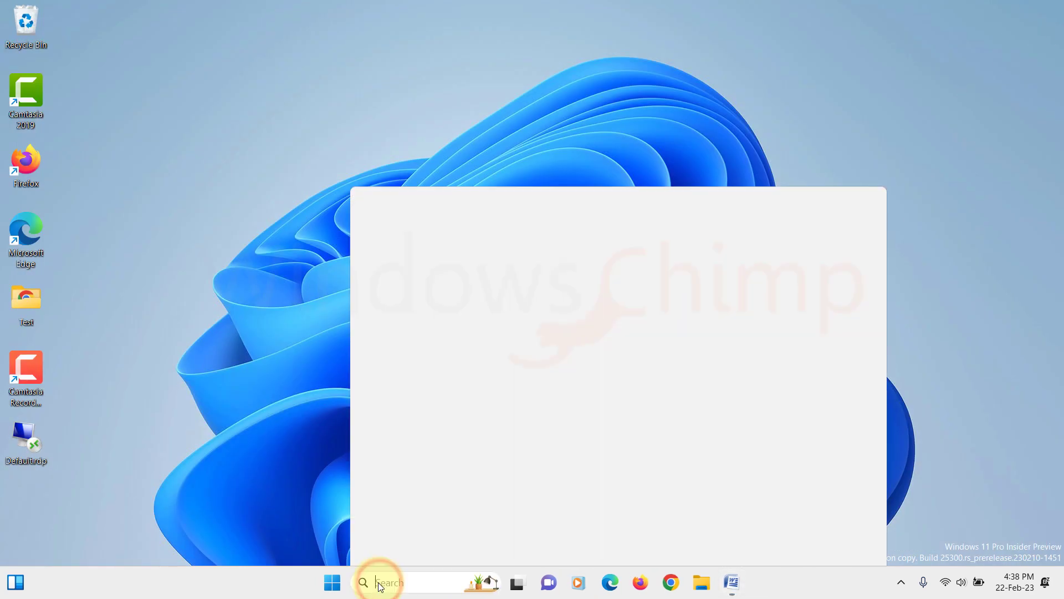
type("store")
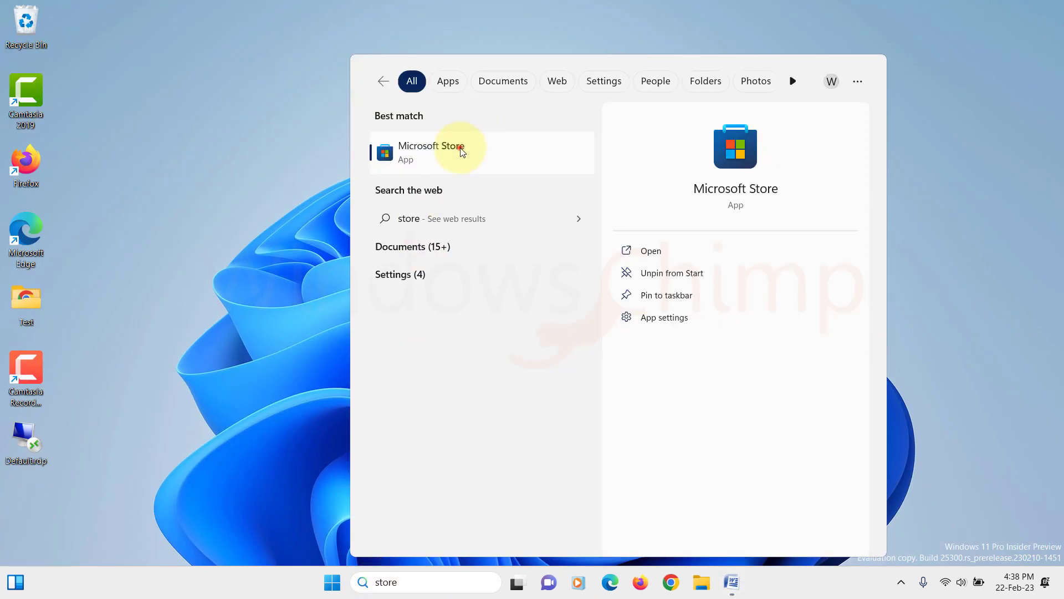
left_click(460, 148)
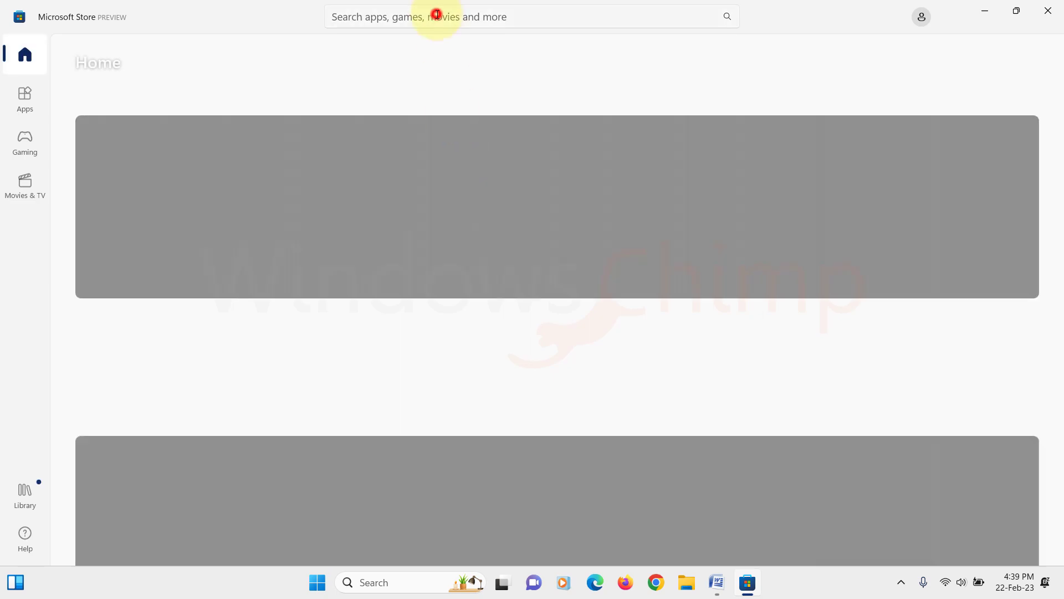
Find 'windows calculator' in the Store, install it with Get, and open it
left_click(437, 14)
type("windows calcu")
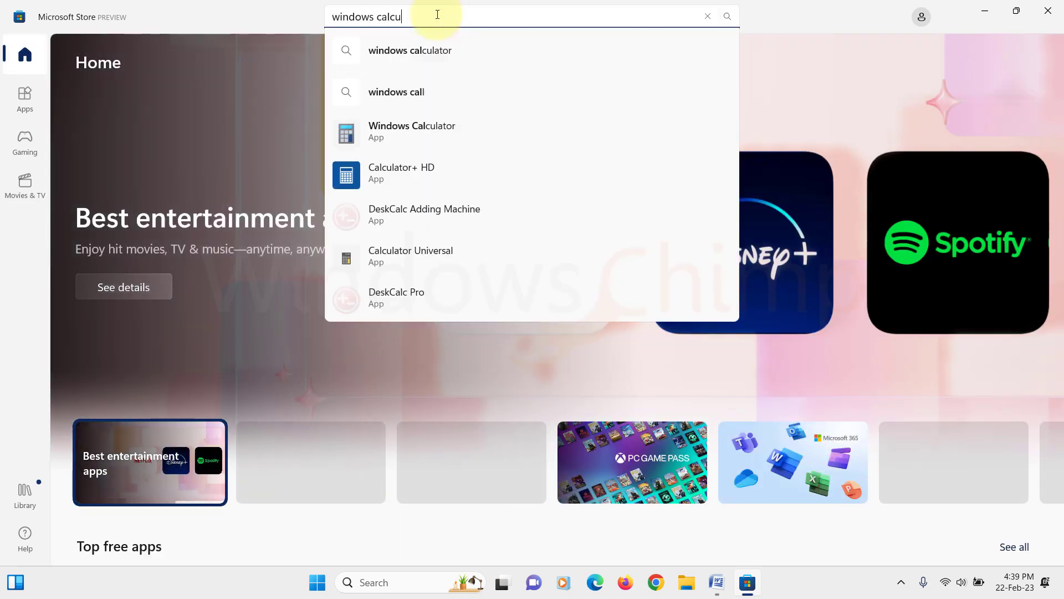
left_click(403, 93)
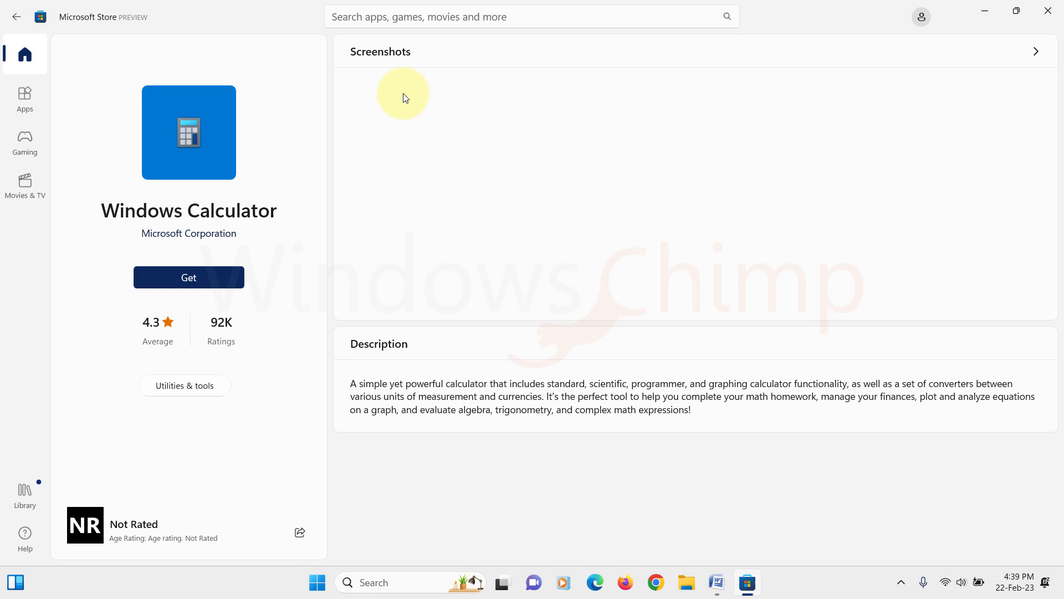
left_click(185, 281)
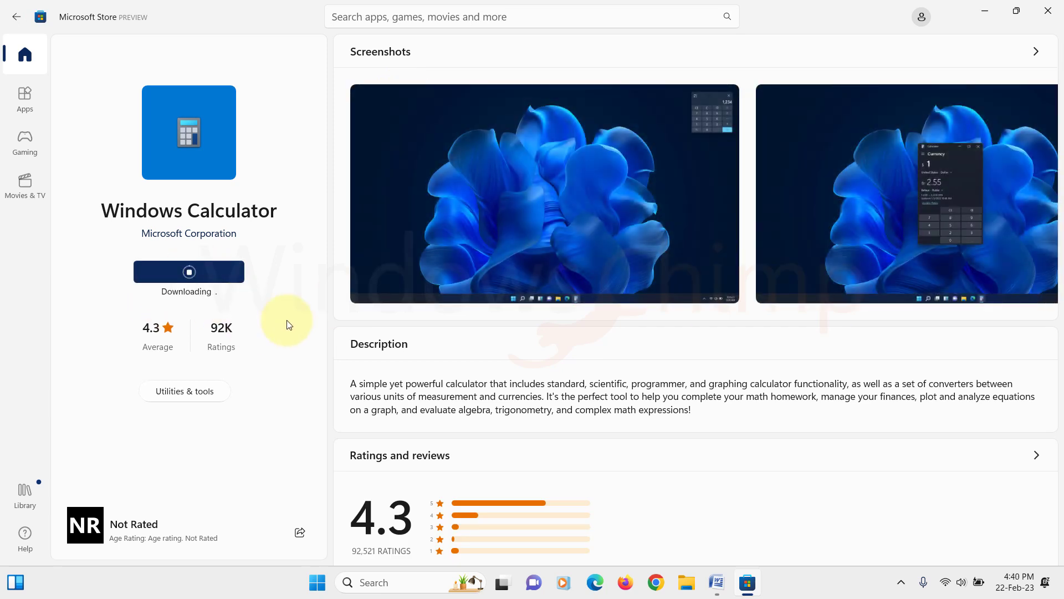
left_click(220, 271)
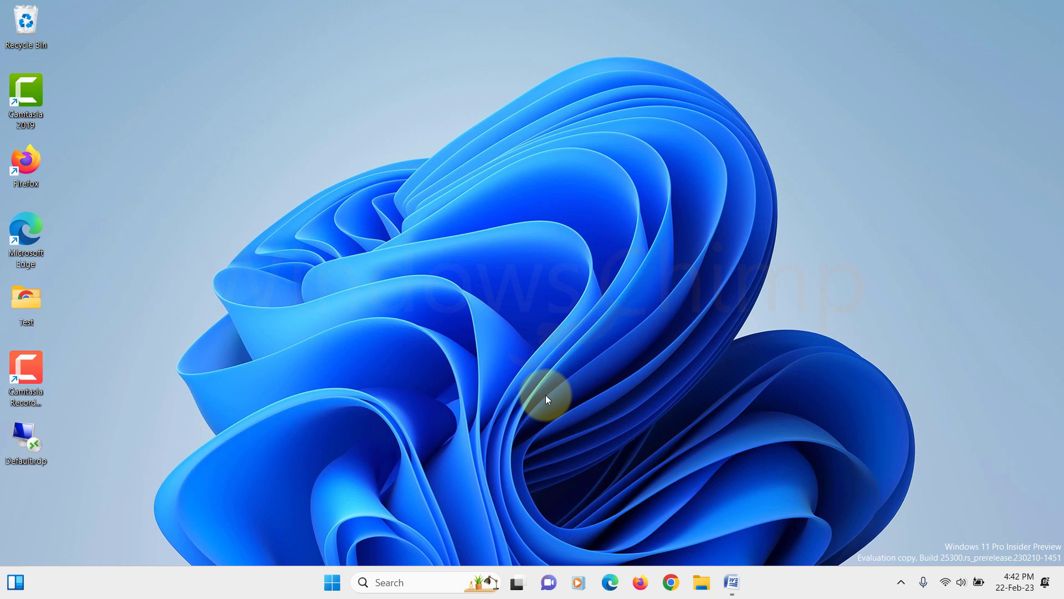
Run Windows PowerShell as administrator and paste the Get-AppxPackage command re-registering Microsoft.WindowsStore for all users
left_click(332, 582)
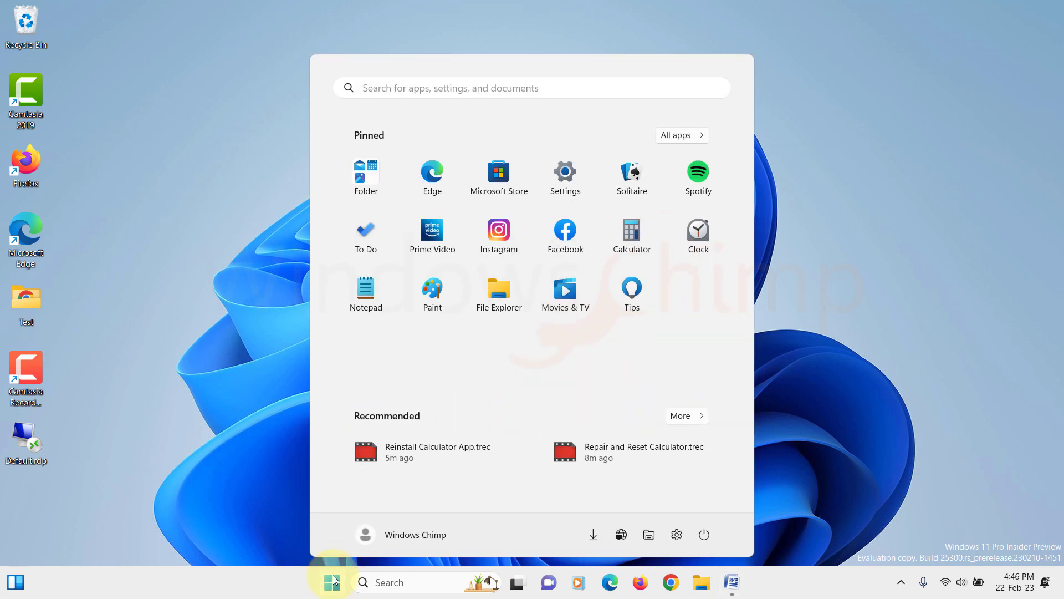
type("powershel")
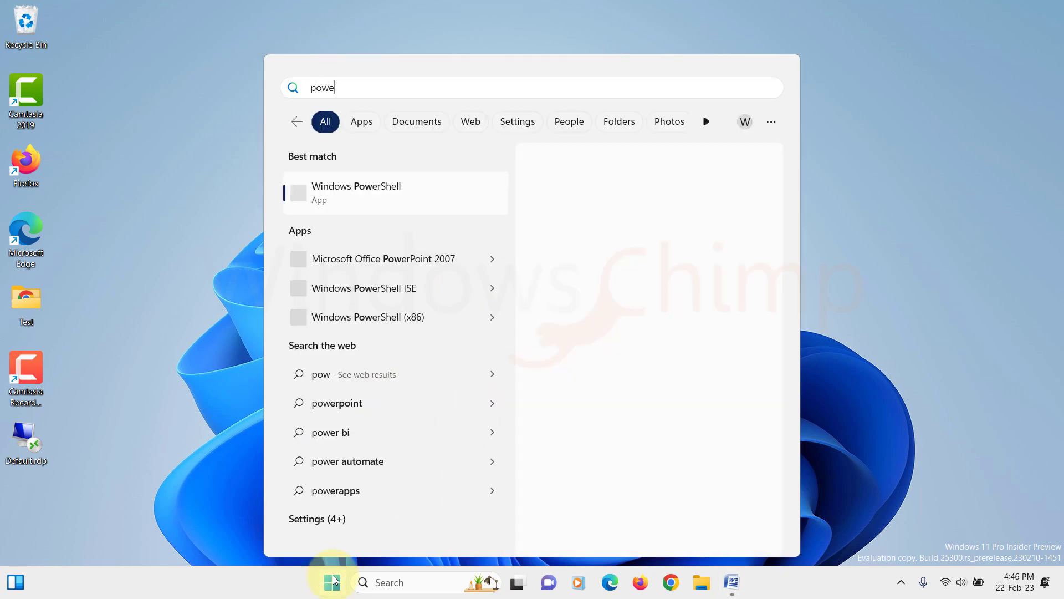
right_click(361, 201)
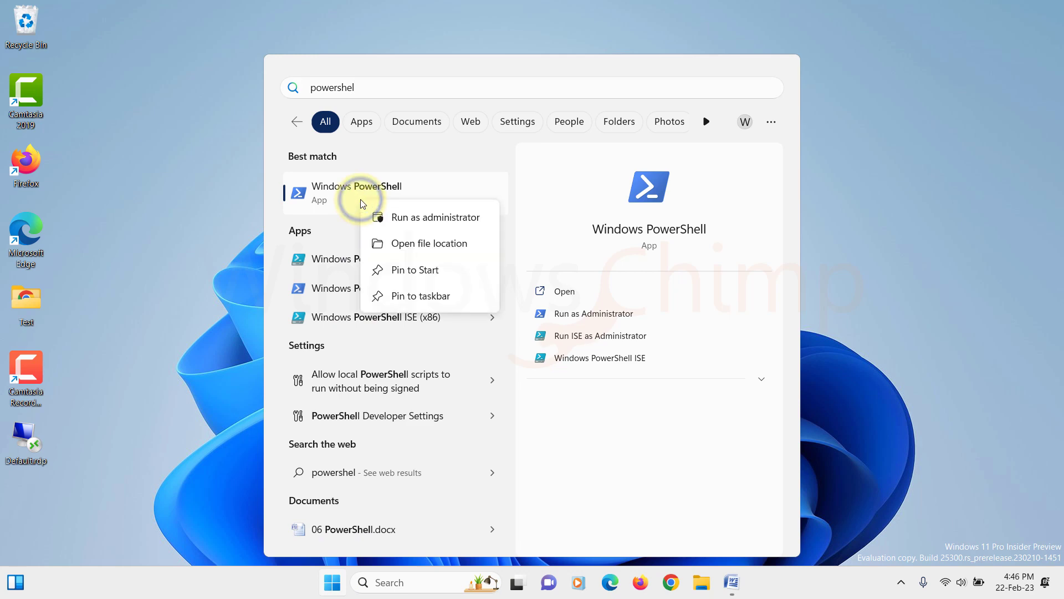
left_click(389, 220)
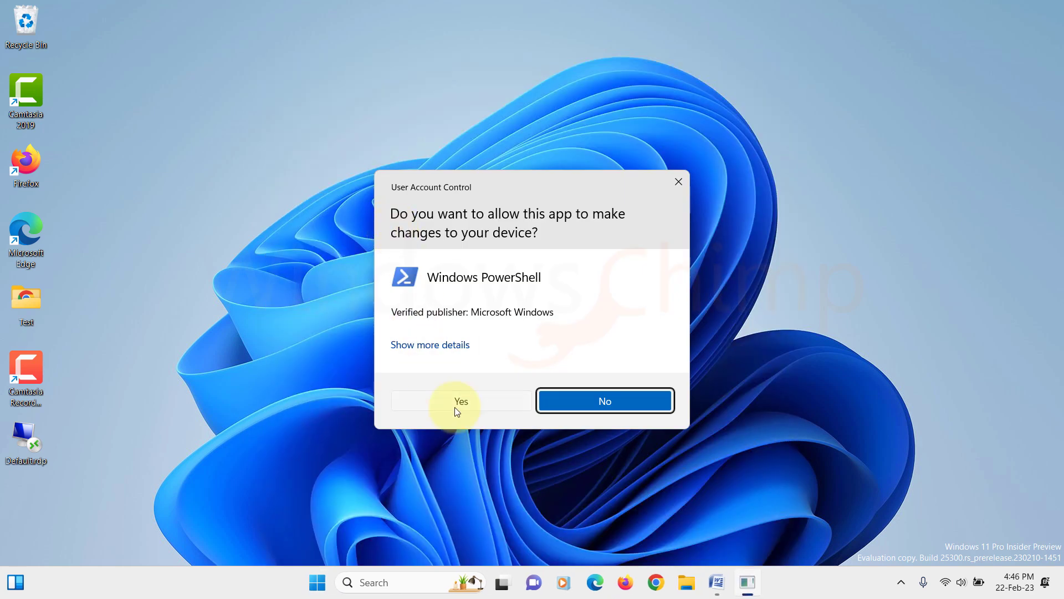
left_click(463, 402)
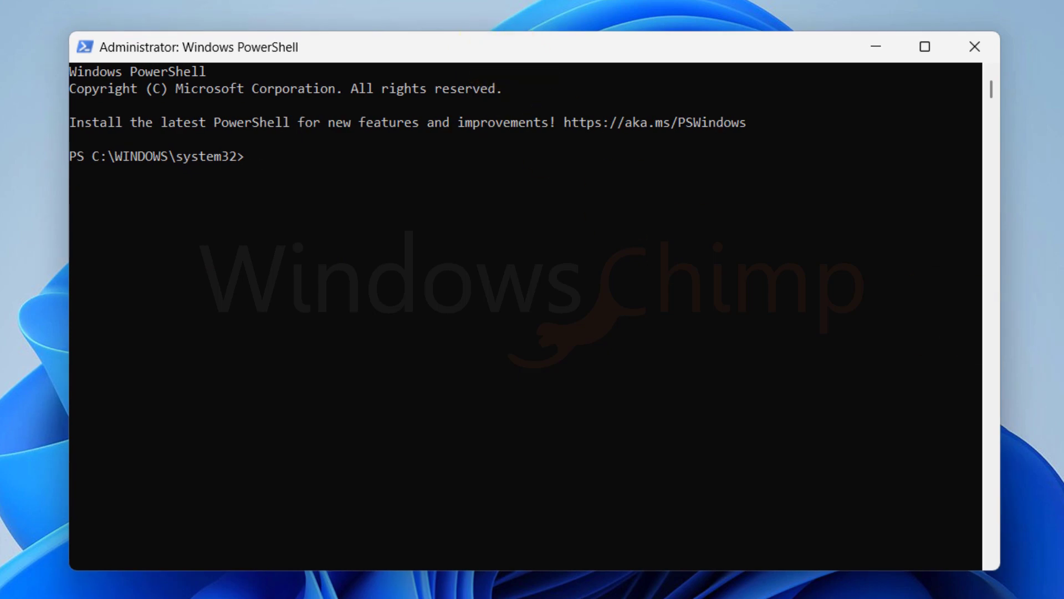
type("Get-AppxPackage -allusers Microsoft.WindowsStore | Foreach {Add-AppxPackage -DisableDevelopmentMode -Register \"$($_.InstallLocation)\\AppXManifest.xml\"}")
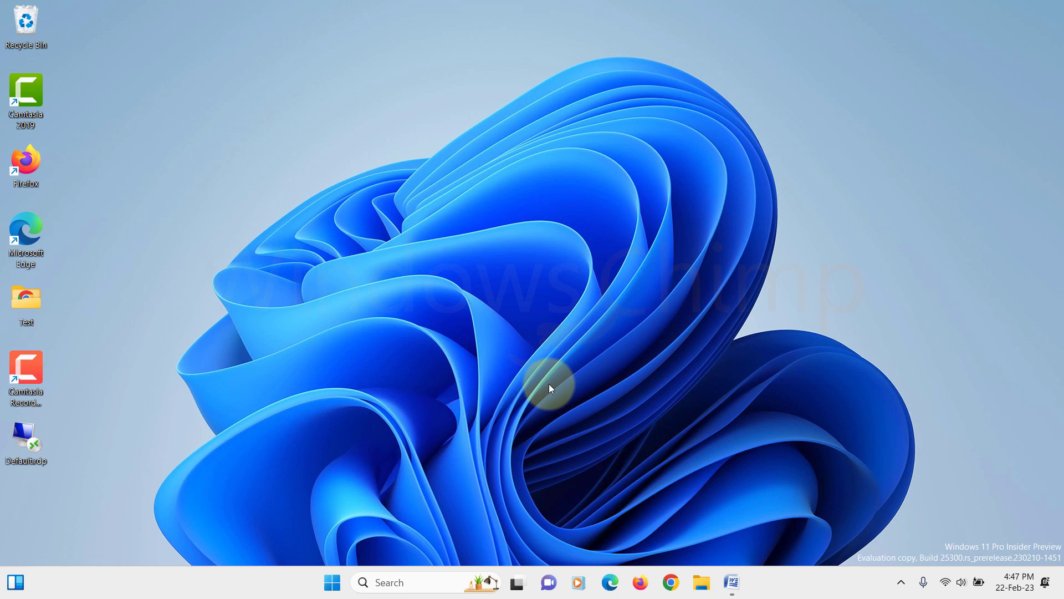
Open Task Manager from the Start quick menu and end the child Runtime Broker process
right_click(327, 582)
left_click(331, 413)
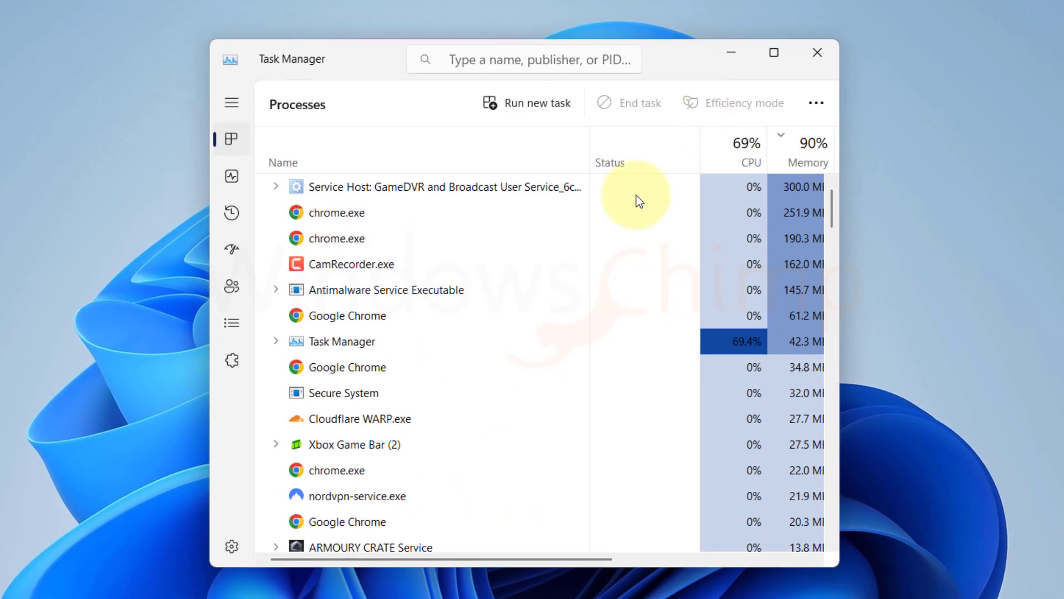
left_click(354, 189)
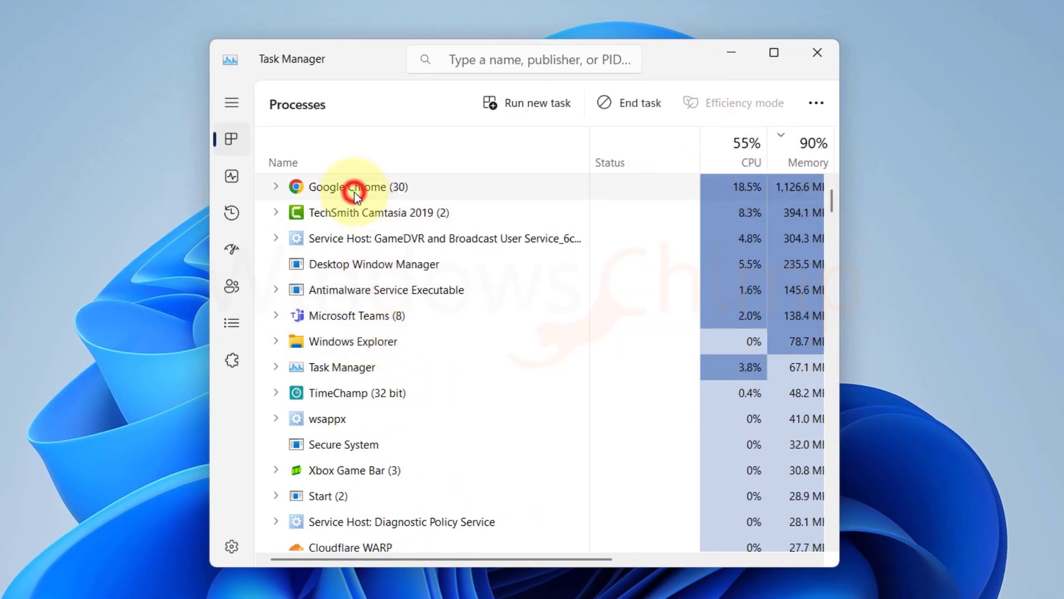
scroll(416, 305, "down", 20)
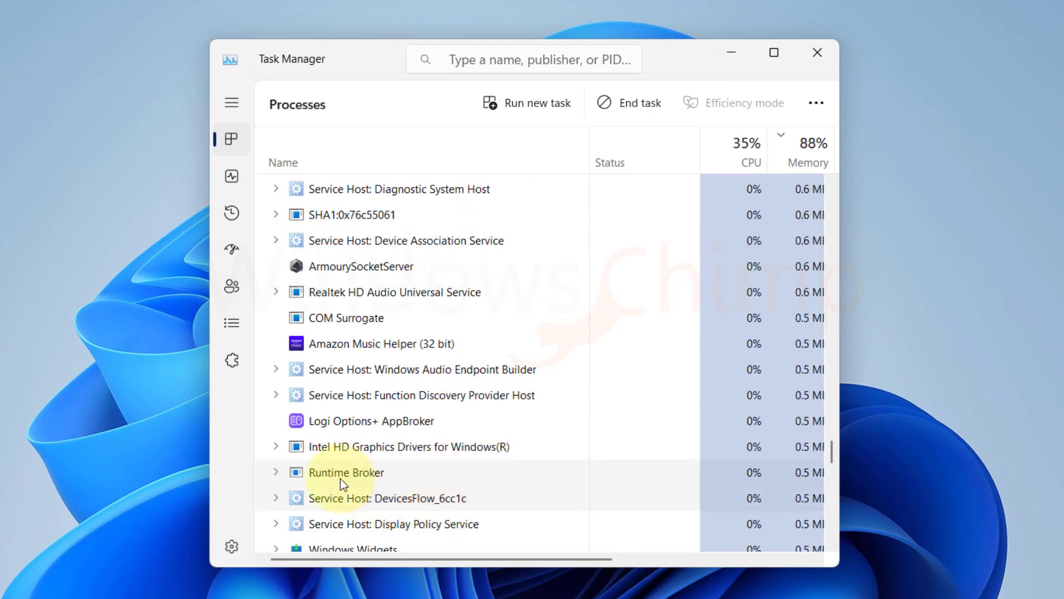
left_click(322, 473)
left_click(276, 472)
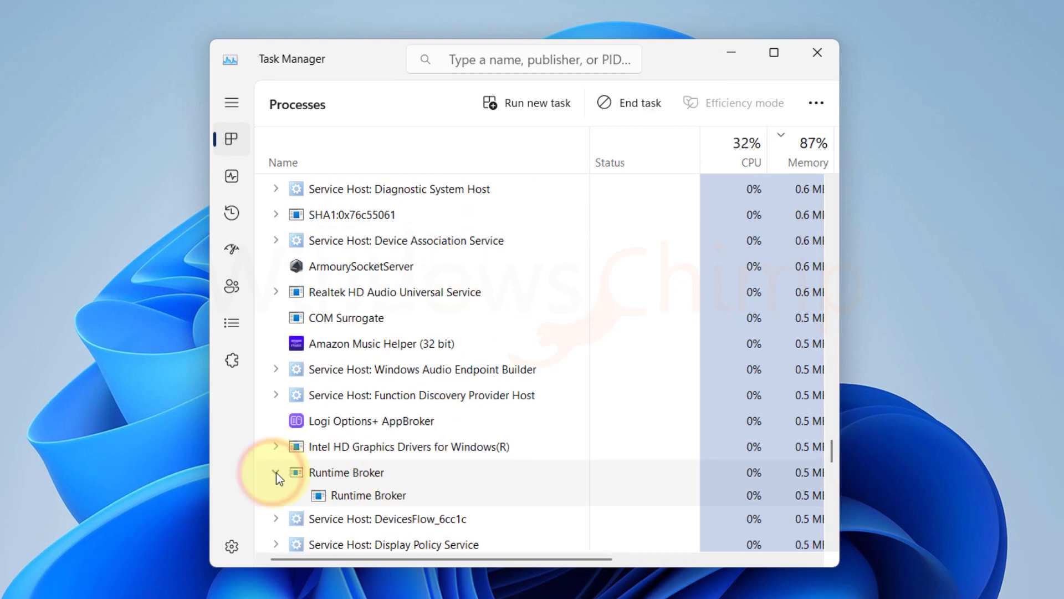
left_click(331, 495)
left_click(631, 106)
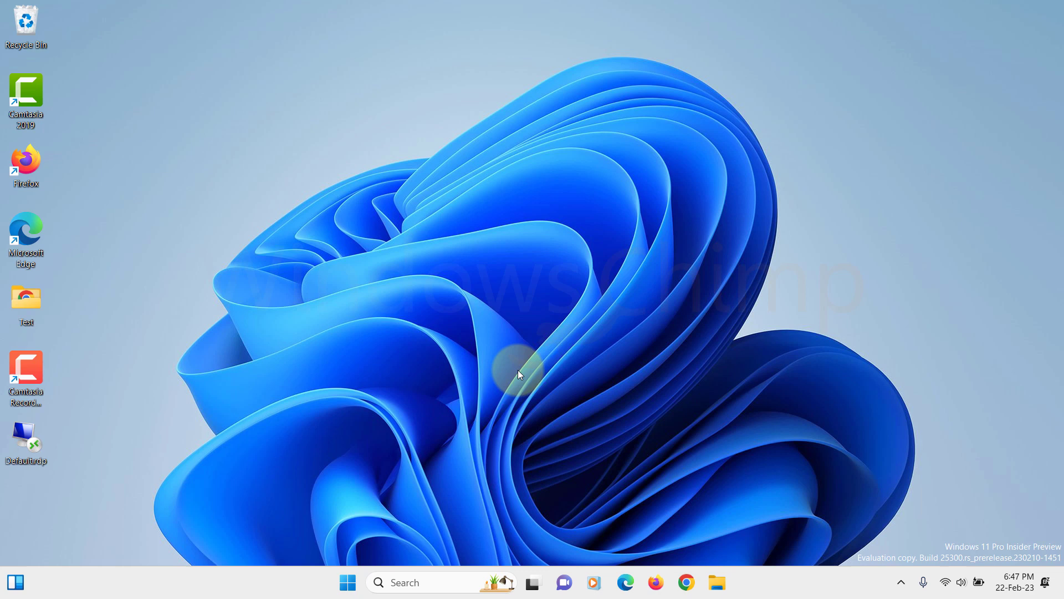
Launch Command Prompt as administrator and run sfc /scannow
left_click(355, 574)
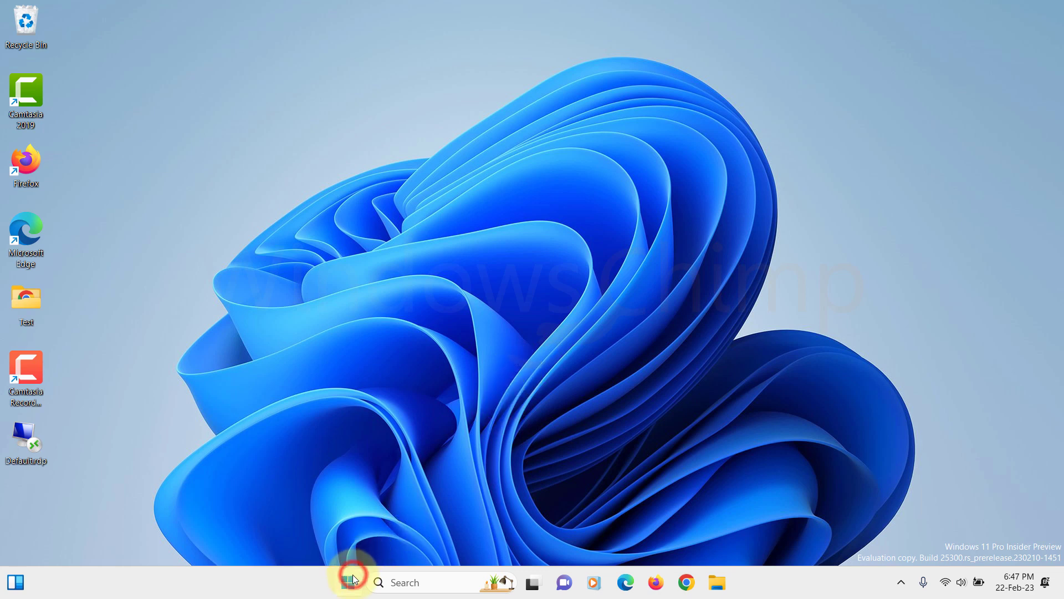
type("cmd")
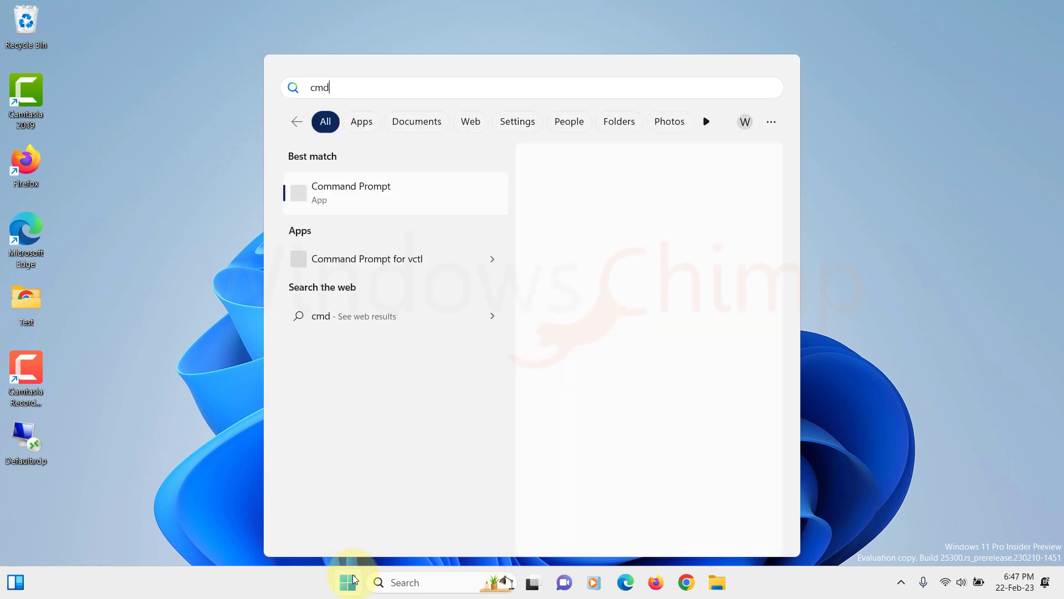
right_click(364, 185)
left_click(400, 205)
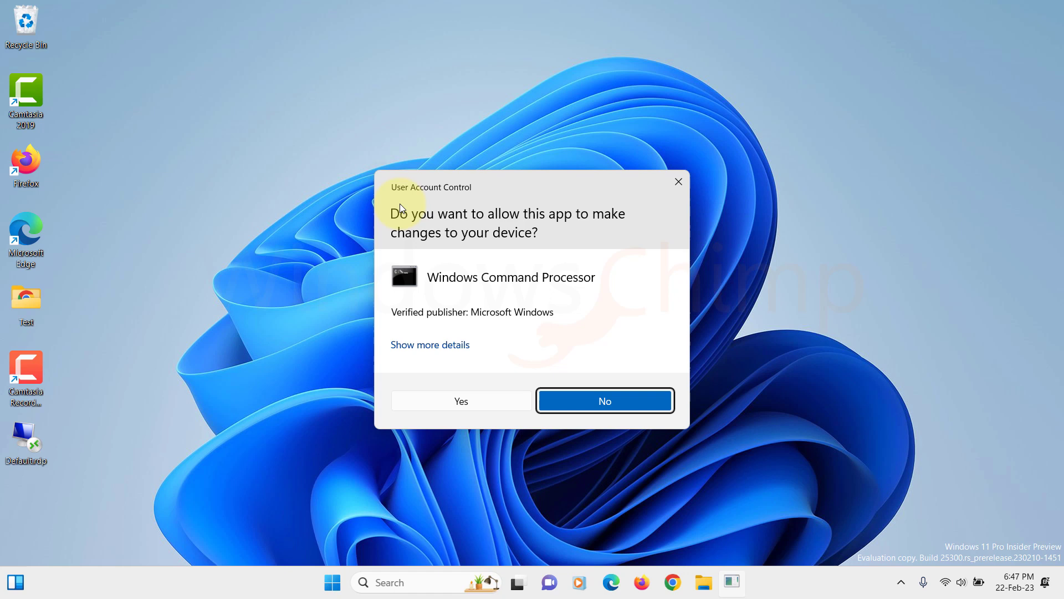
left_click(444, 401)
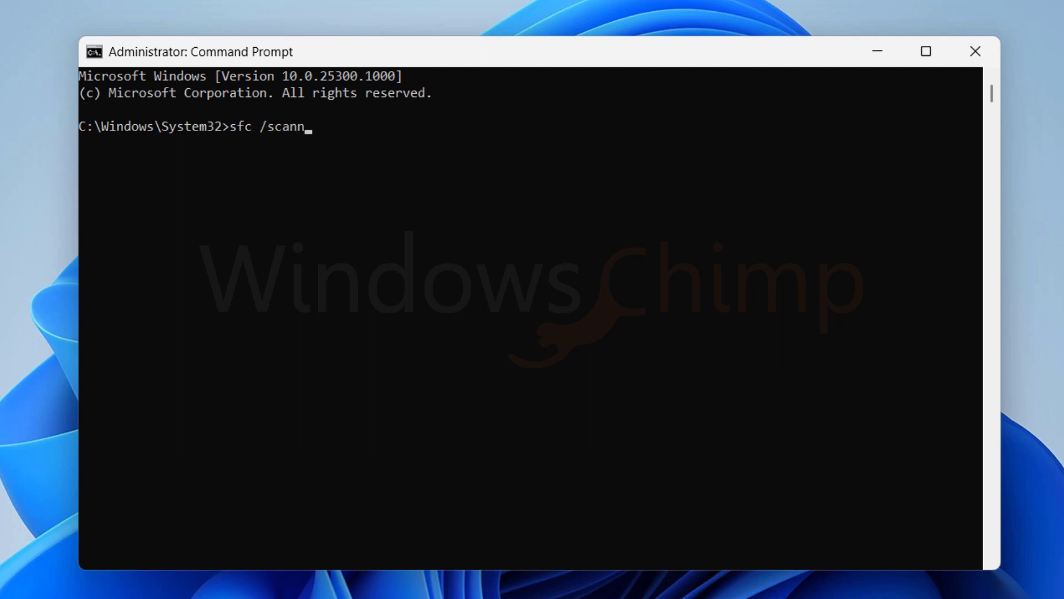
type("ow")
key("Return")
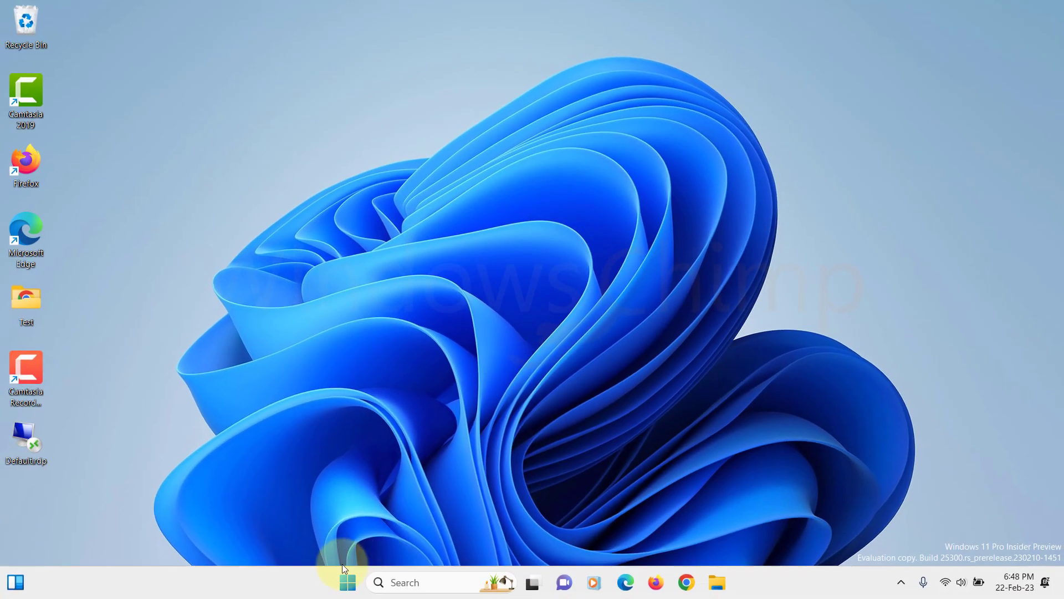
Open an administrator Command Prompt and run dism /online /cleanup-image /restorehealth
left_click(348, 584)
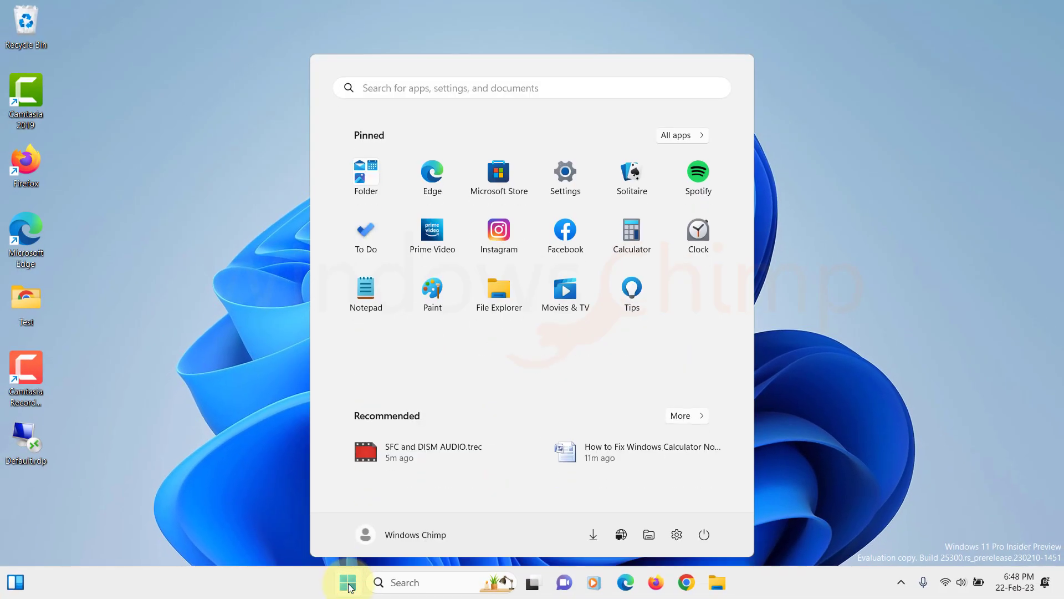
type("cmd")
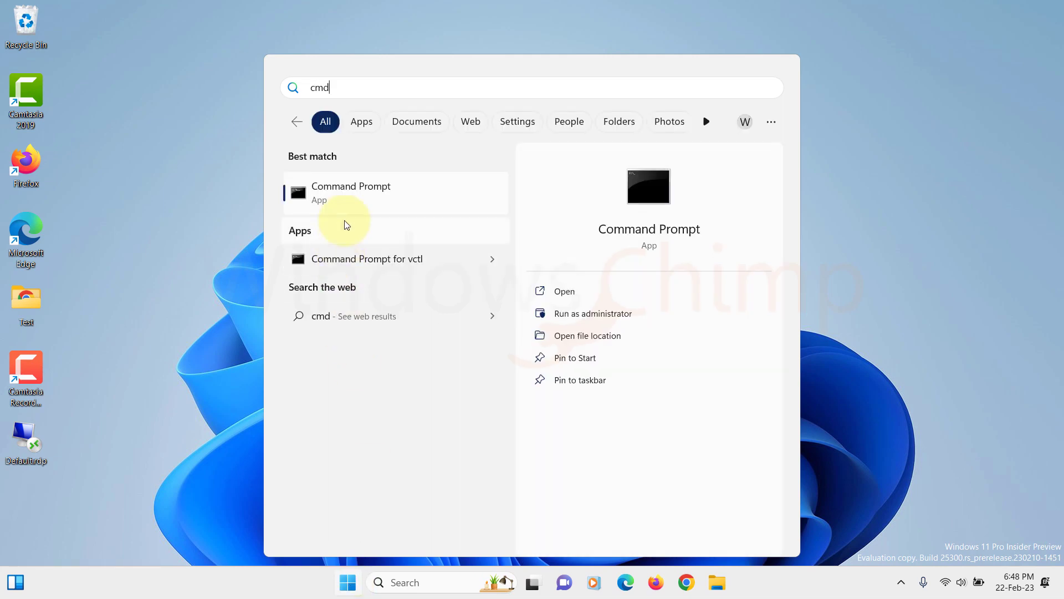
left_click(344, 212)
right_click(345, 211)
left_click(368, 226)
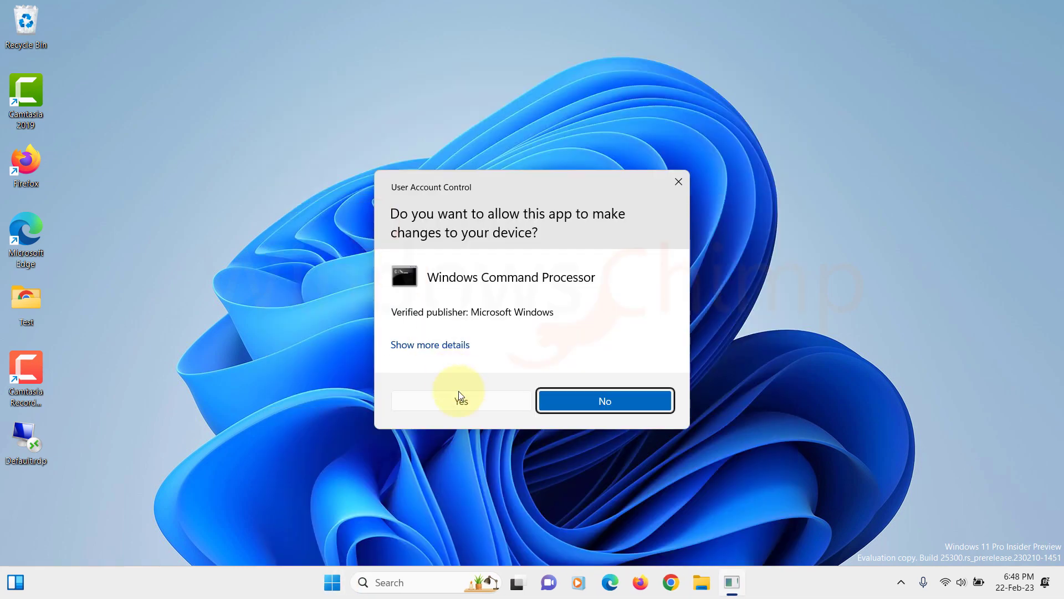
left_click(458, 399)
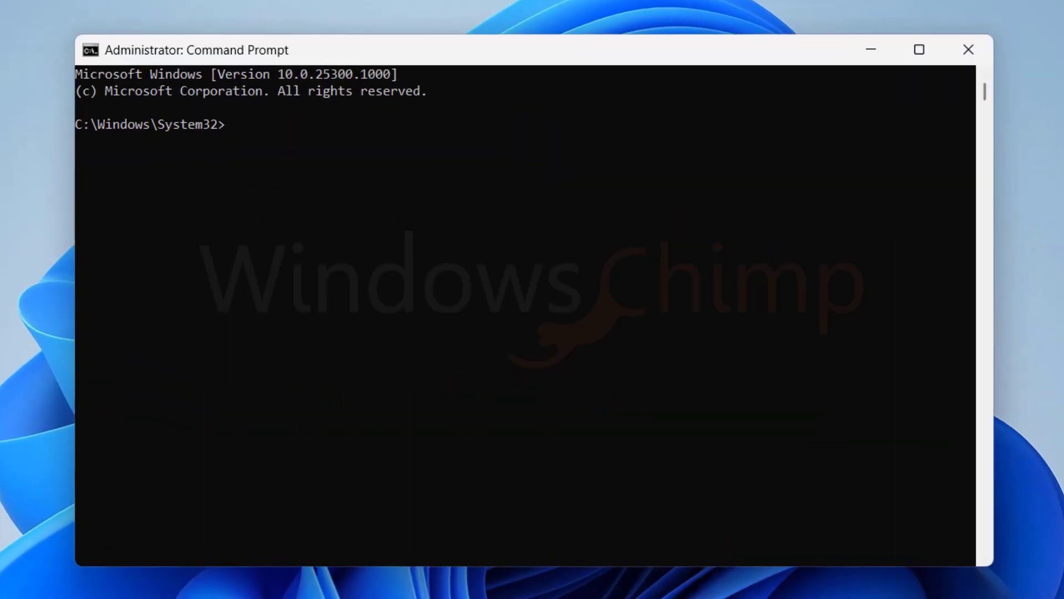
type("dism /onlin")
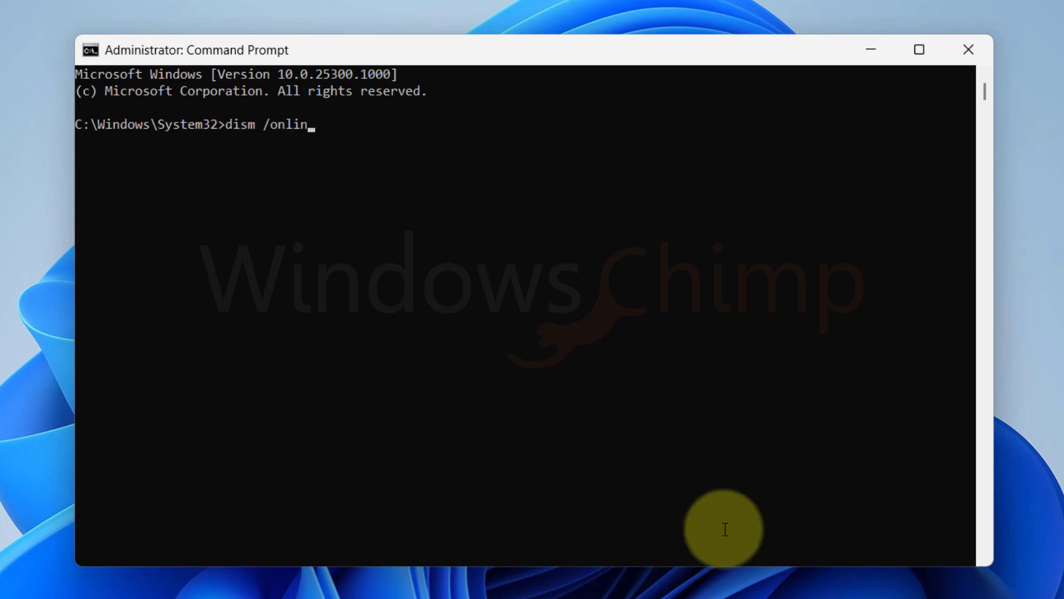
type("e /cleanup-image ")
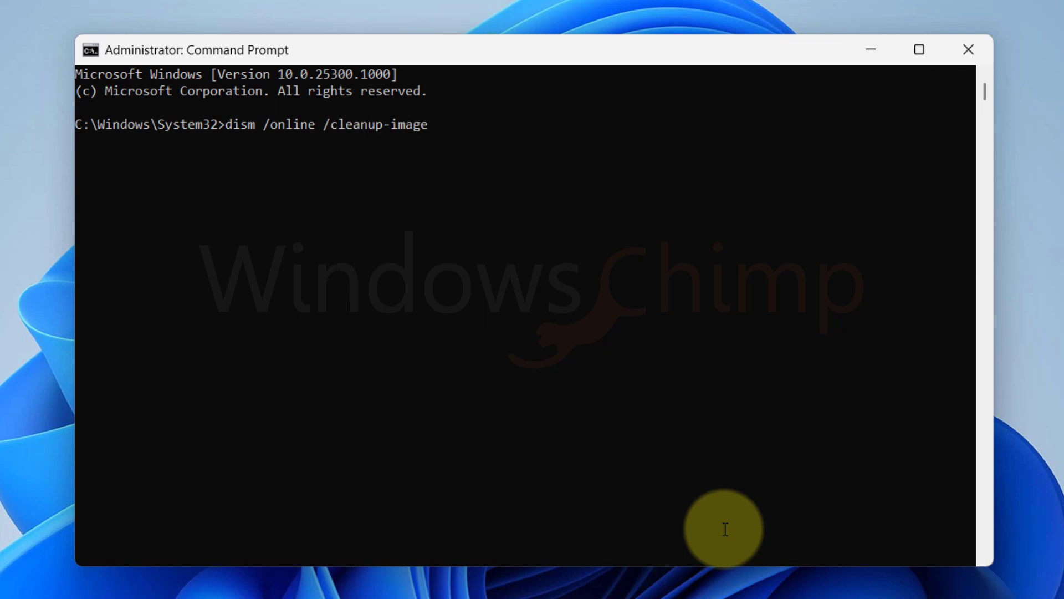
type("/restorehealth")
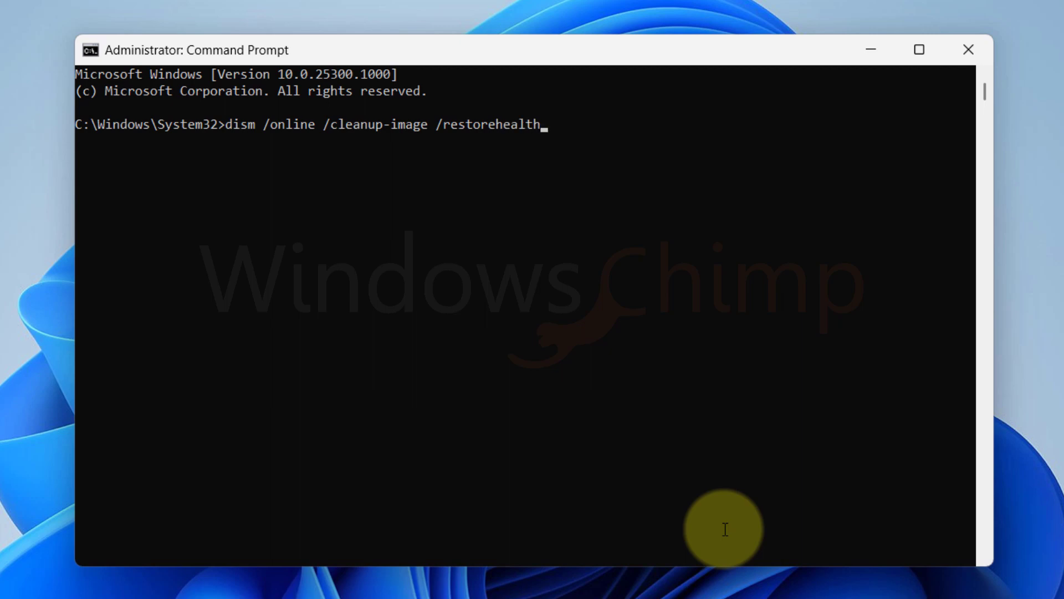
key("Return")
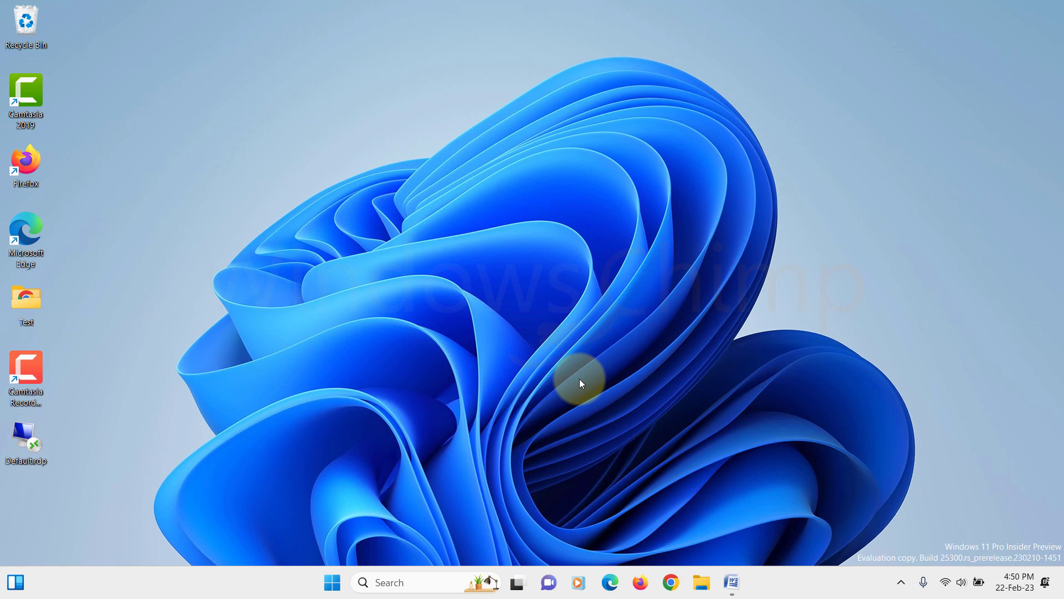
Under Accounts > Other users, choose to add a user without a Microsoft account
left_click(332, 583)
left_click(561, 188)
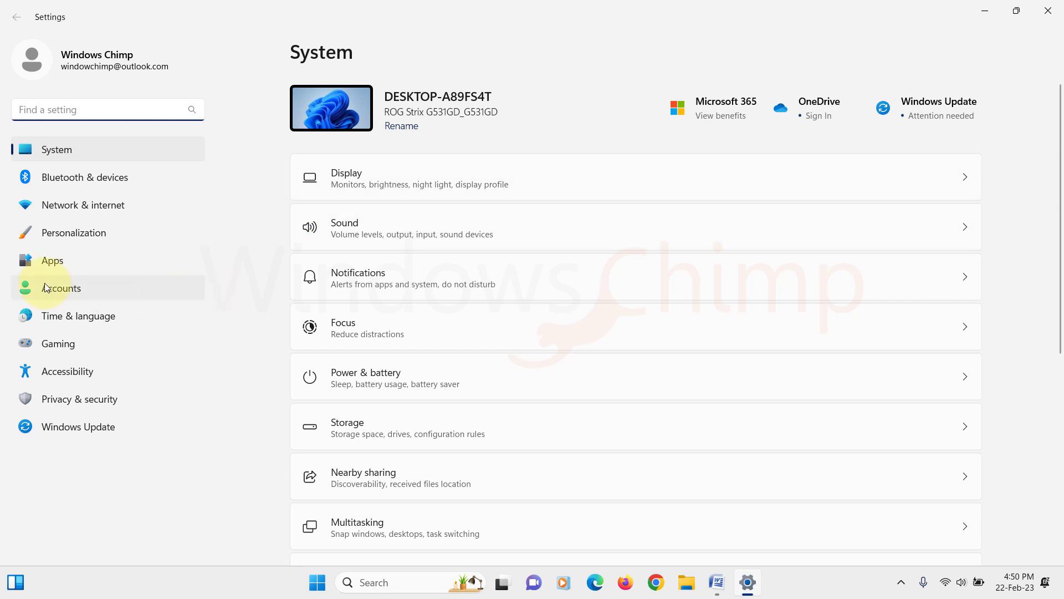
left_click(47, 288)
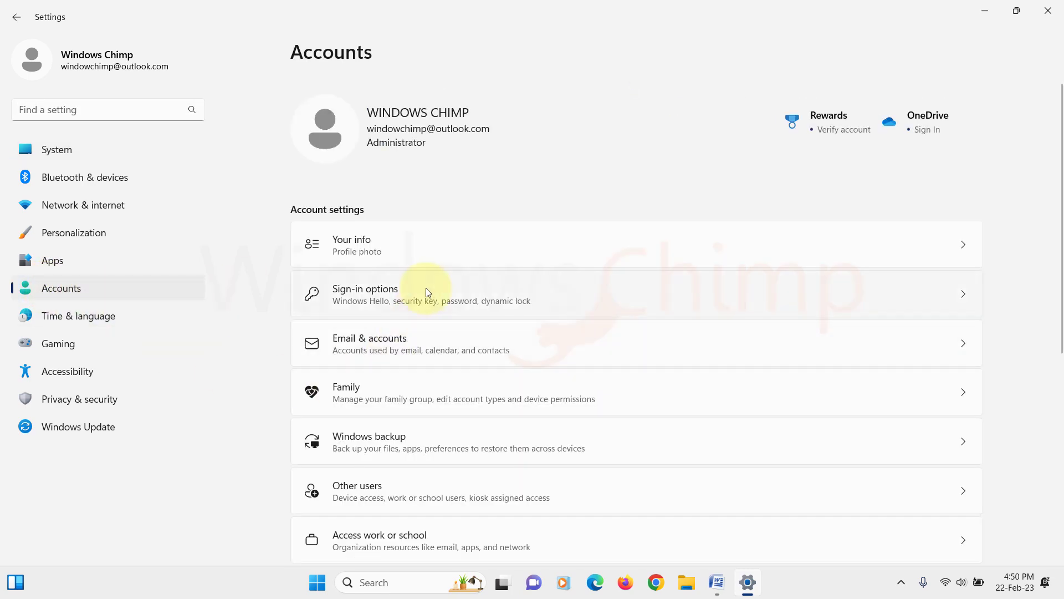
scroll(421, 316, "down", 5)
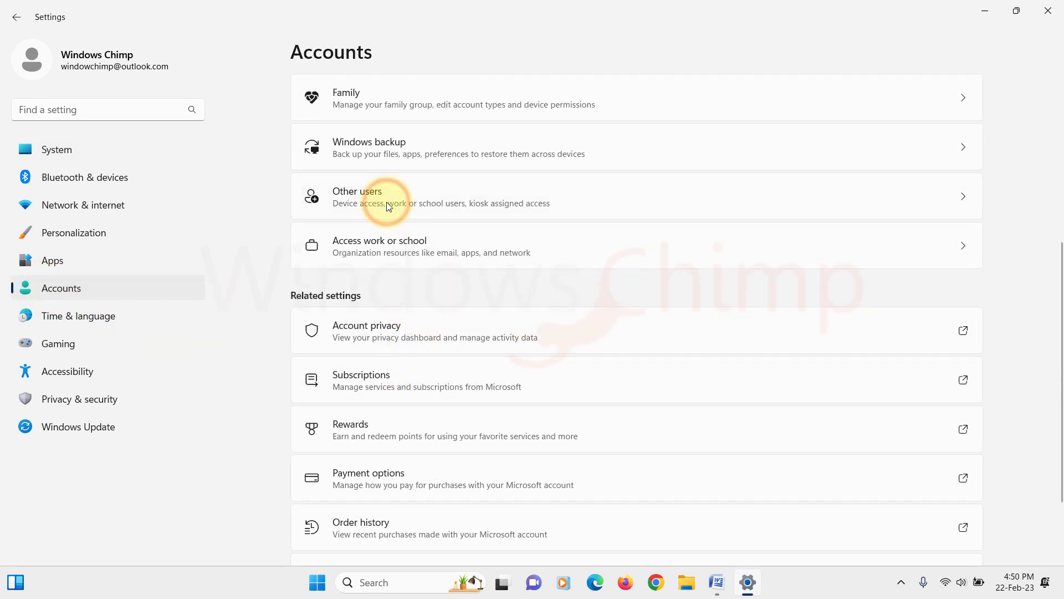
left_click(388, 203)
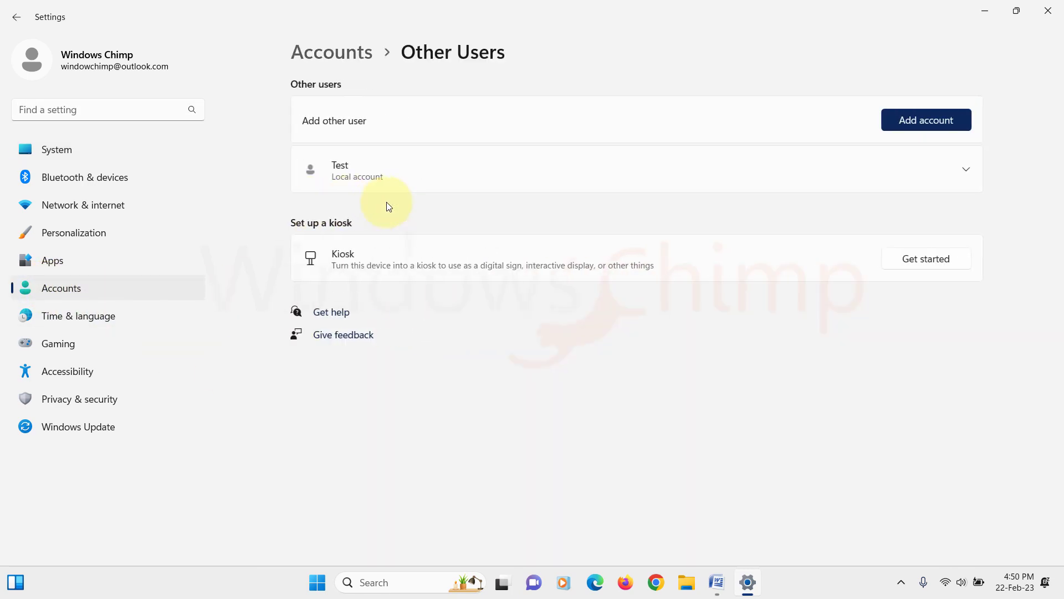
left_click(920, 120)
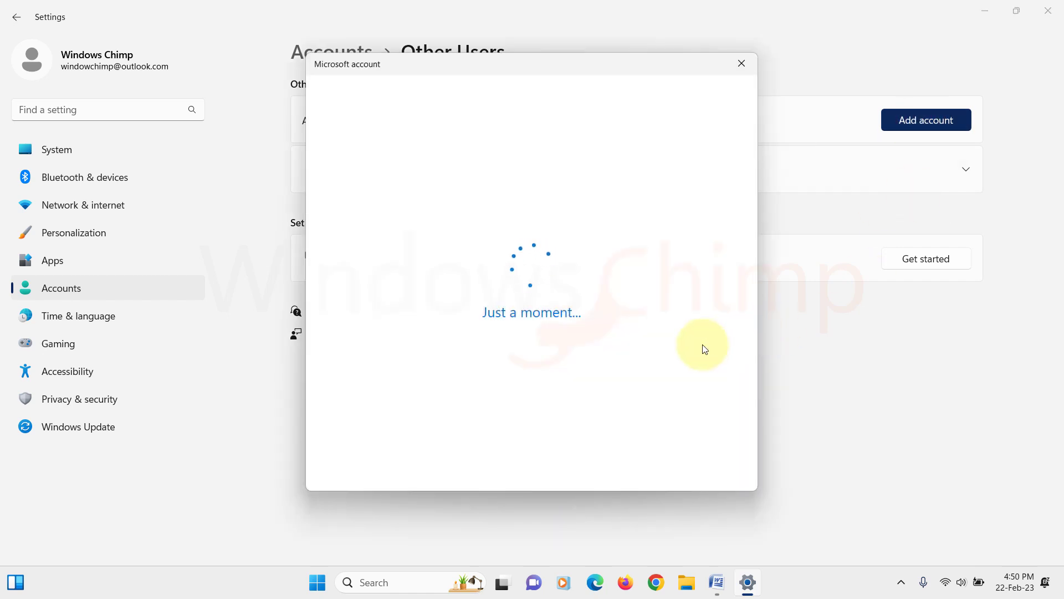
left_click(481, 334)
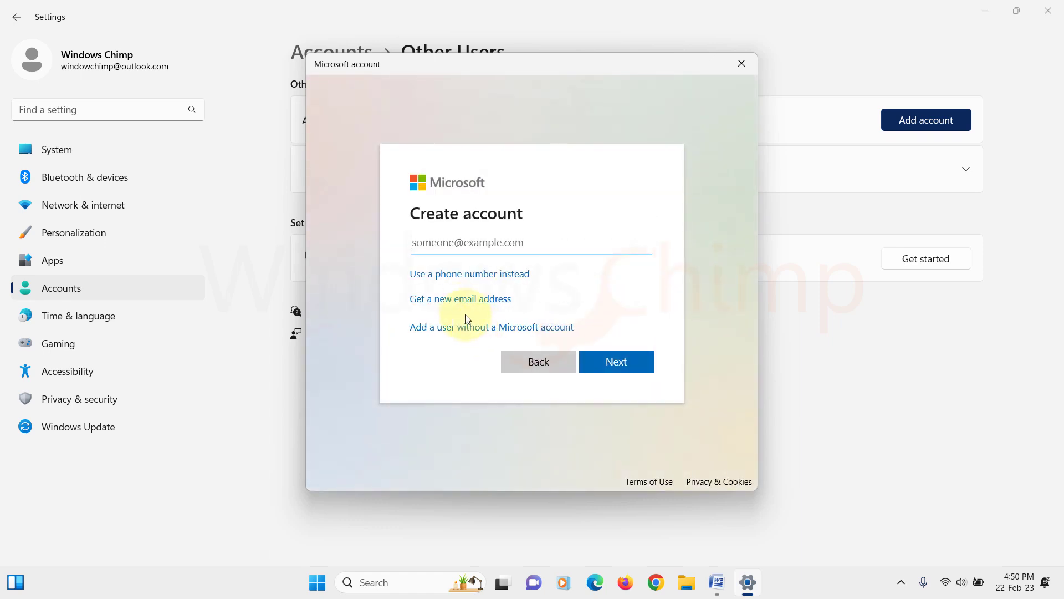
left_click(465, 325)
Enter the username Test2 and type the account password twice
type("Test2")
key("Tab")
type("12345")
key("Tab")
type("12345")
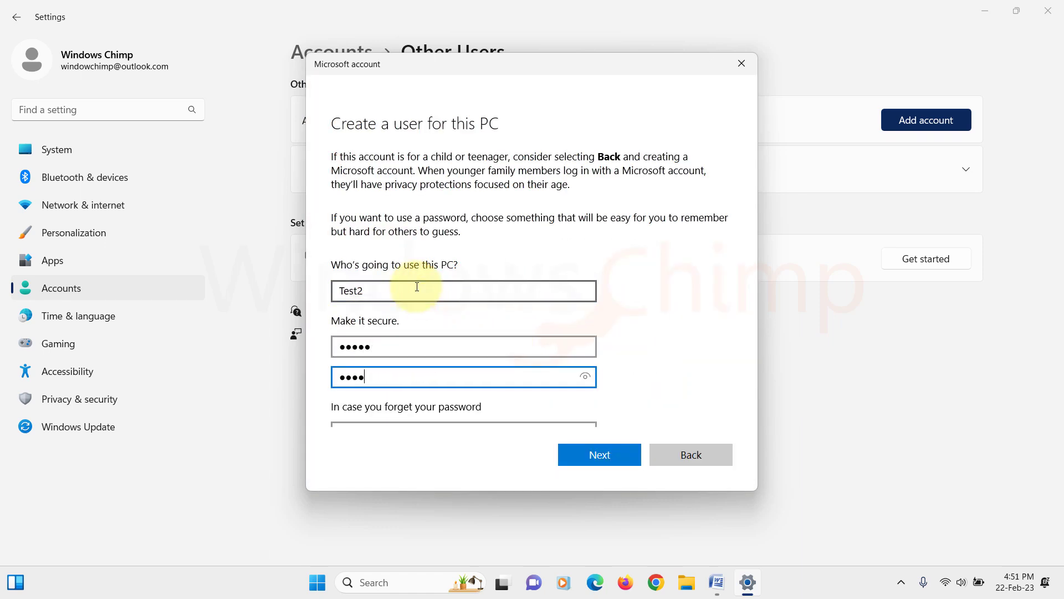
key("Tab")
Choose three security questions with answers and finish creating the Test2 account
left_click(421, 416)
left_click(428, 340)
type("sdf")
left_click(430, 373)
left_click(438, 404)
type("asdf")
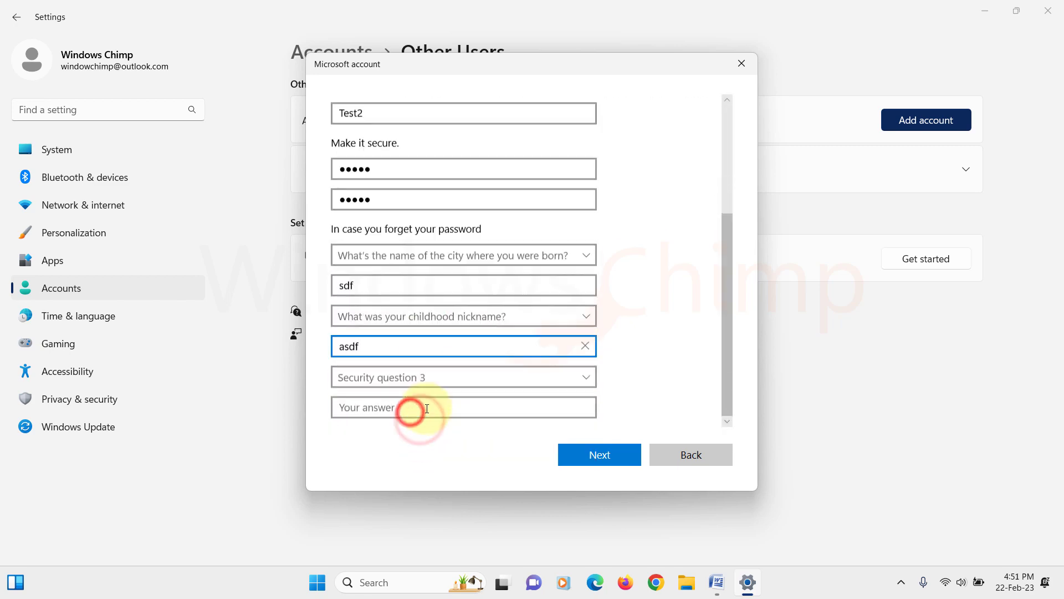
left_click(421, 377)
left_click(422, 407)
left_click(599, 454)
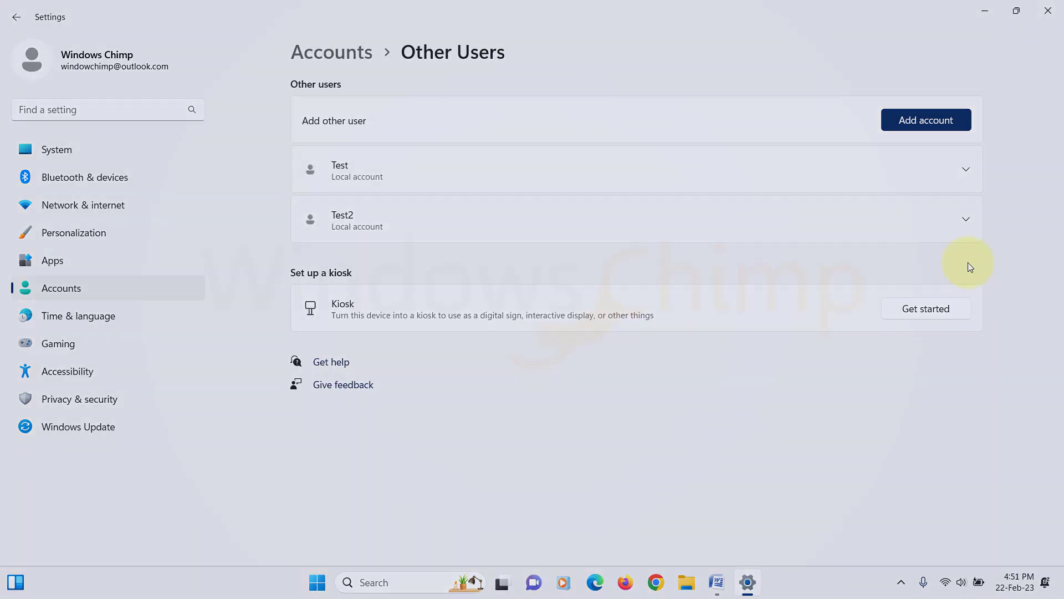